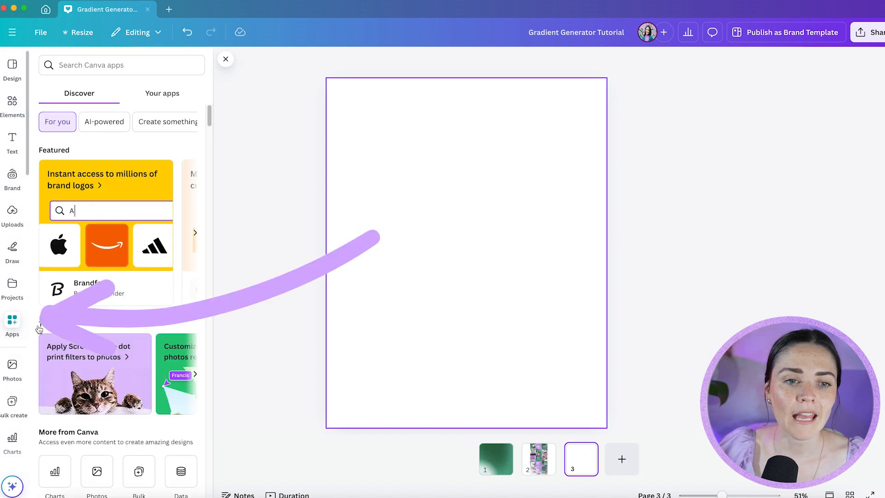
# Search the apps for "gradient" and open the Gradient Generator app
pyautogui.click(132, 66)
pyautogui.write('g')
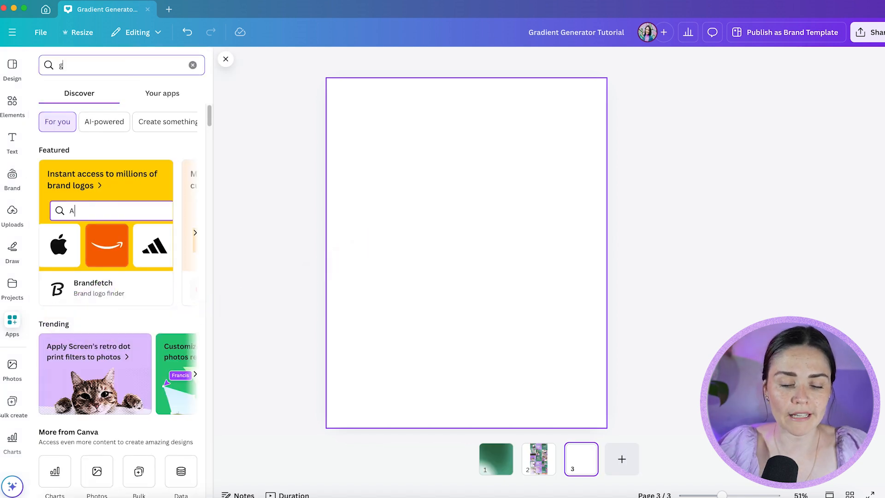
pyautogui.write('radei')
pyautogui.press('BackSpace')
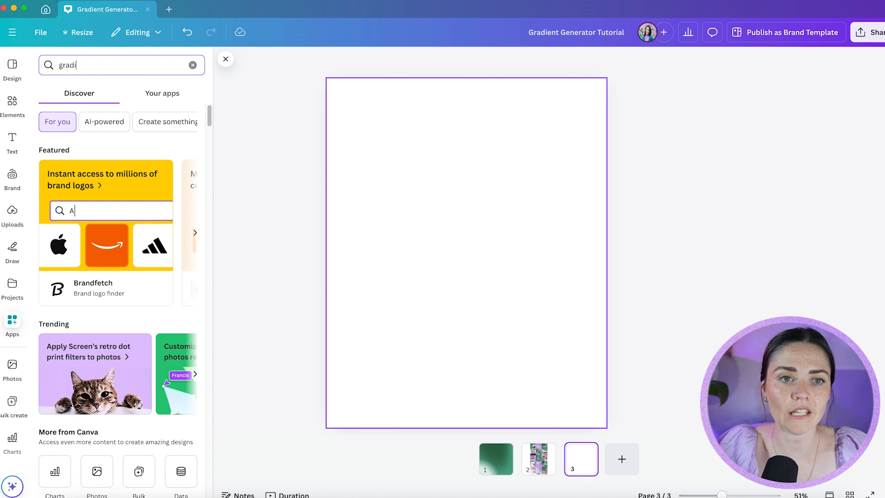
pyautogui.write('nt')
pyautogui.press('Return')
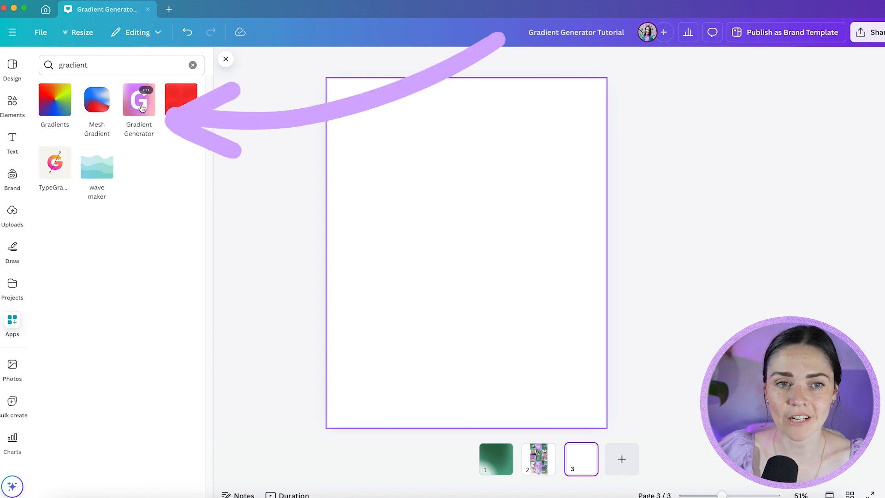
pyautogui.click(142, 107)
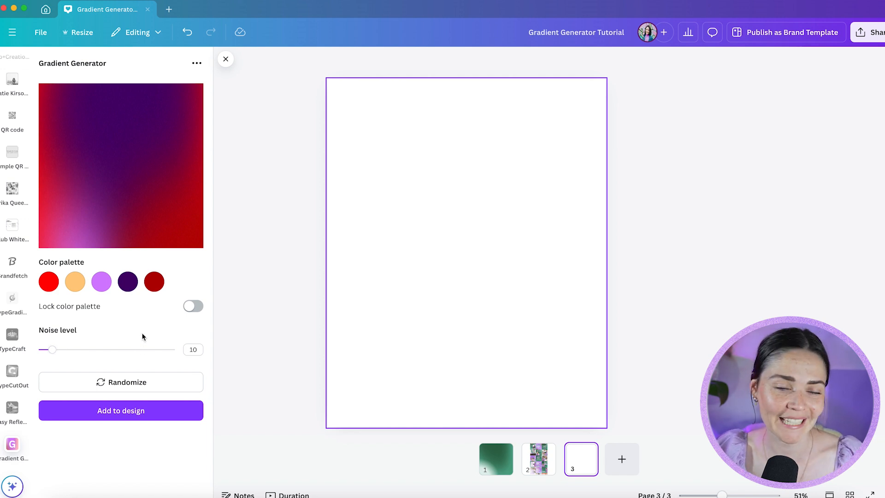
# Change the gradient's first palette color to pink #FF72ED
pyautogui.click(49, 283)
pyautogui.moveTo(55, 372); pyautogui.dragTo(170, 368)
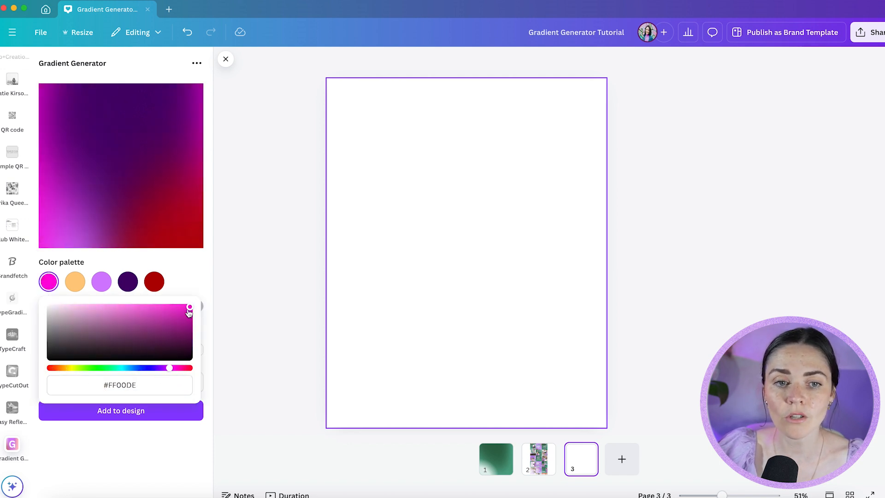
pyautogui.moveTo(189, 313); pyautogui.dragTo(127, 307)
pyautogui.click(137, 386)
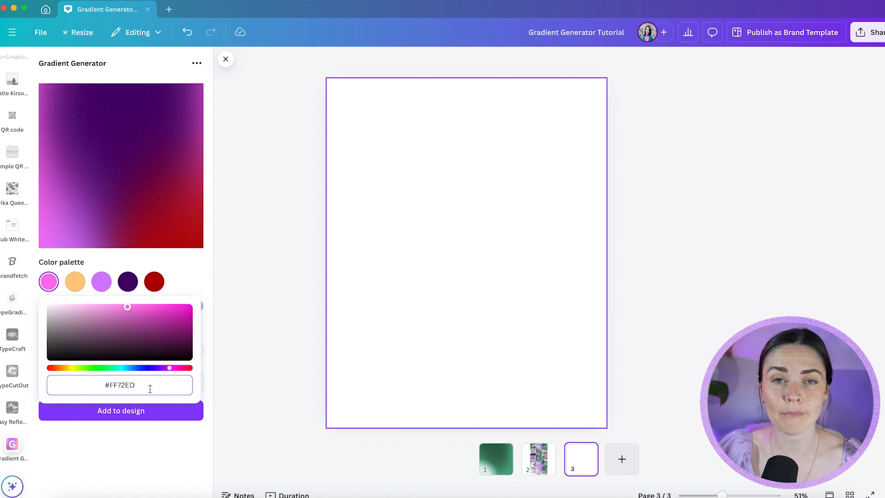
# Show the brand kit, add a circle to the blank third page, and move it toward the page's upper-left area
pyautogui.click(328, 267)
pyautogui.click(297, 259)
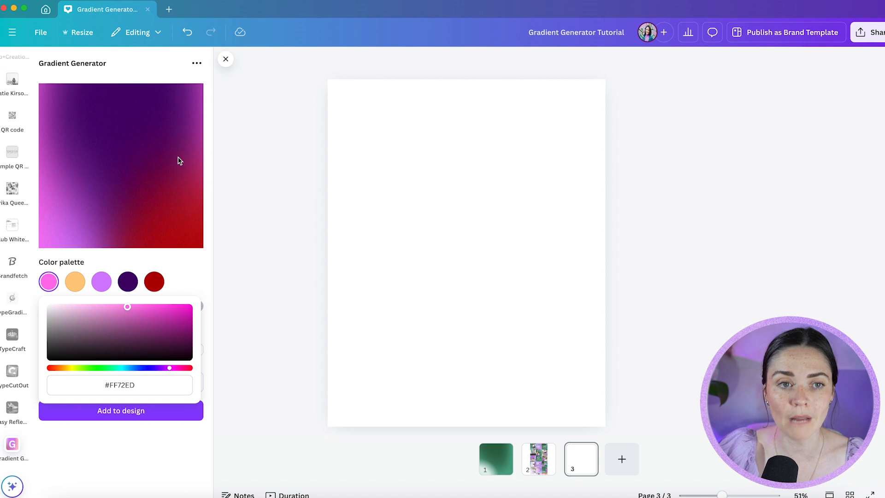
pyautogui.scroll(10, 13, 214)
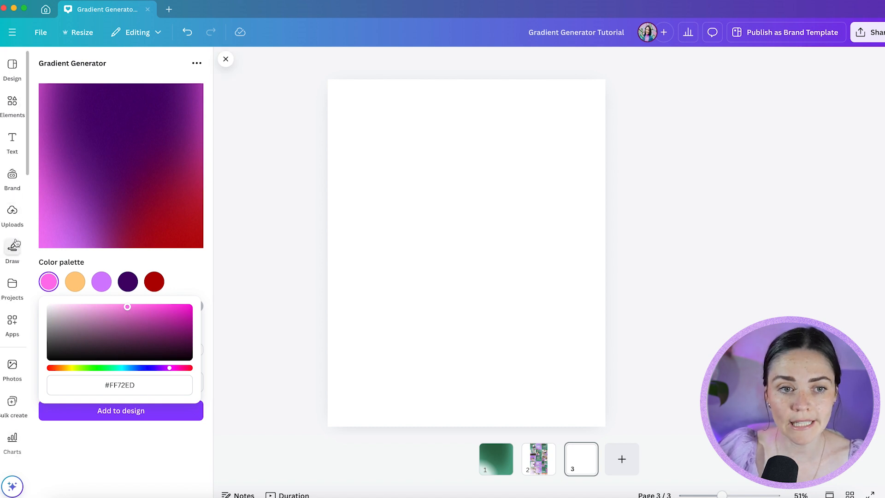
pyautogui.click(13, 177)
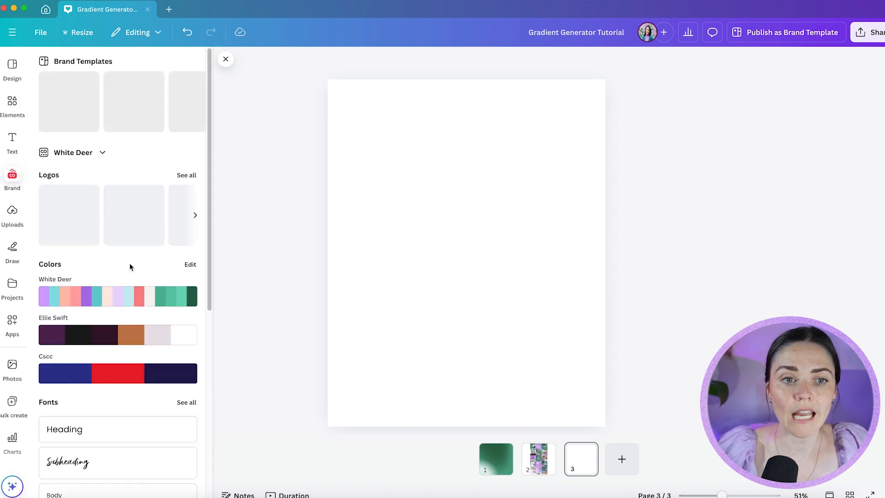
pyautogui.press('c')
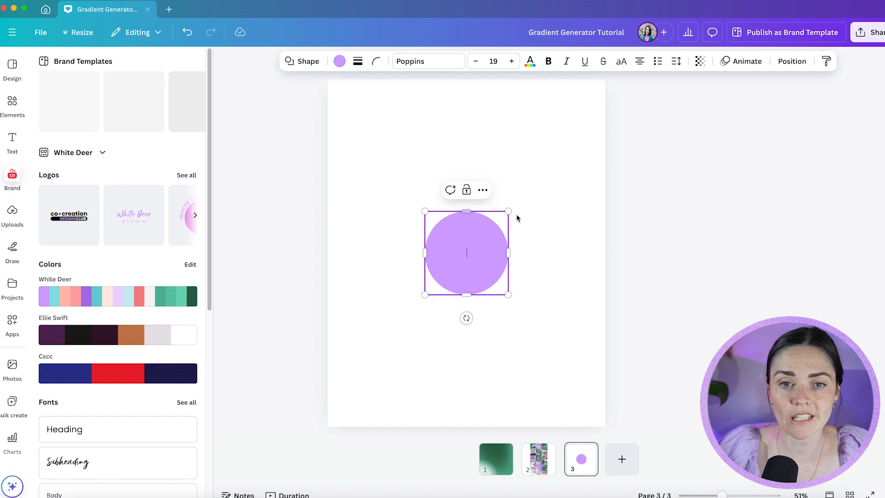
pyautogui.moveTo(461, 235); pyautogui.dragTo(410, 180)
# Duplicate the circle into a two-by-two grid on the page, coloring the copies dark purple, pale lilac and green from the White Deer palette
pyautogui.click(339, 61)
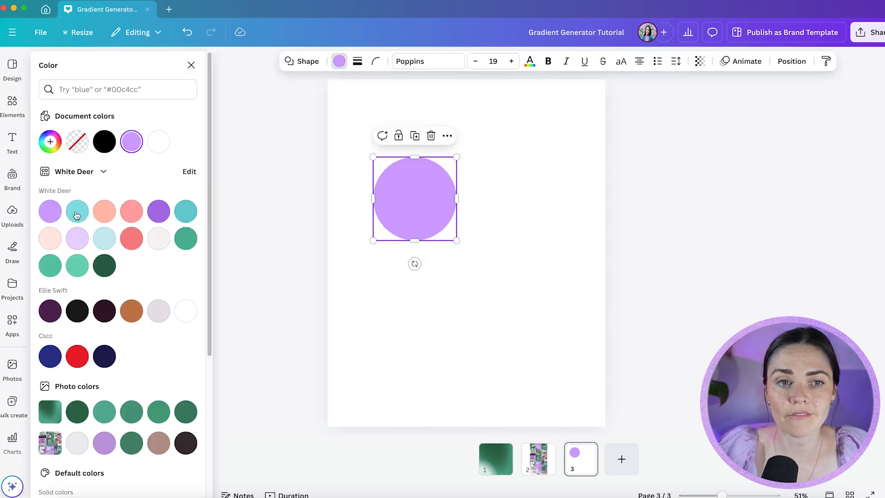
pyautogui.moveTo(382, 215); pyautogui.dragTo(514, 313)
pyautogui.click(159, 211)
pyautogui.click(77, 238)
pyautogui.click(186, 239)
pyautogui.moveTo(593, 367); pyautogui.dragTo(402, 180)
pyautogui.moveTo(407, 177); pyautogui.dragTo(403, 114)
# Add two more circle copies in a third row, colored light green and dark green from the White Deer palette
pyautogui.moveTo(507, 257); pyautogui.dragTo(413, 348)
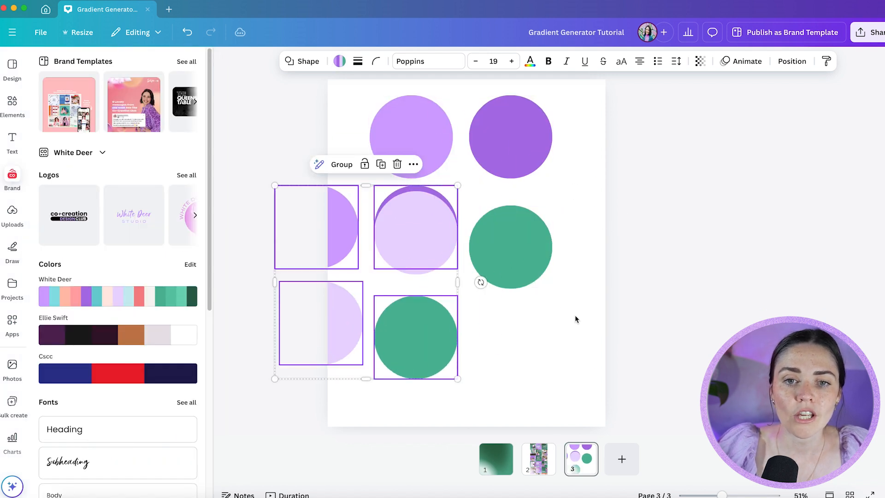
pyautogui.press('super+z')
pyautogui.moveTo(515, 264); pyautogui.dragTo(420, 352)
pyautogui.click(339, 61)
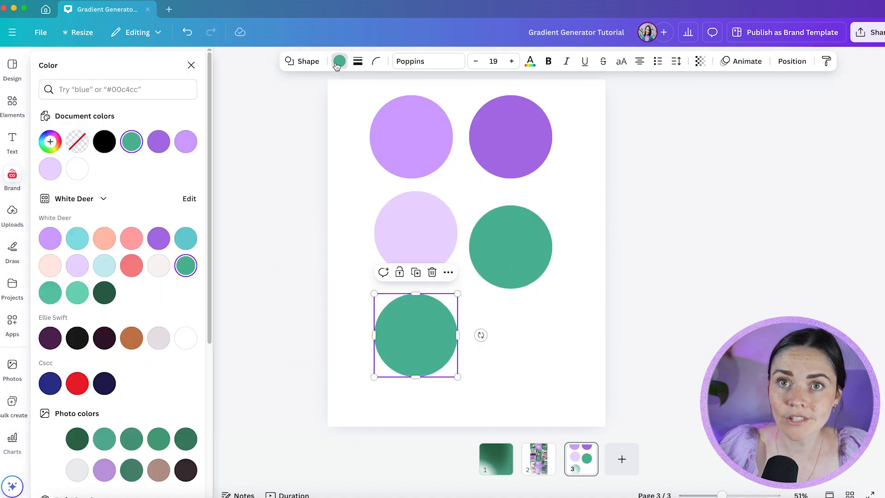
pyautogui.click(50, 292)
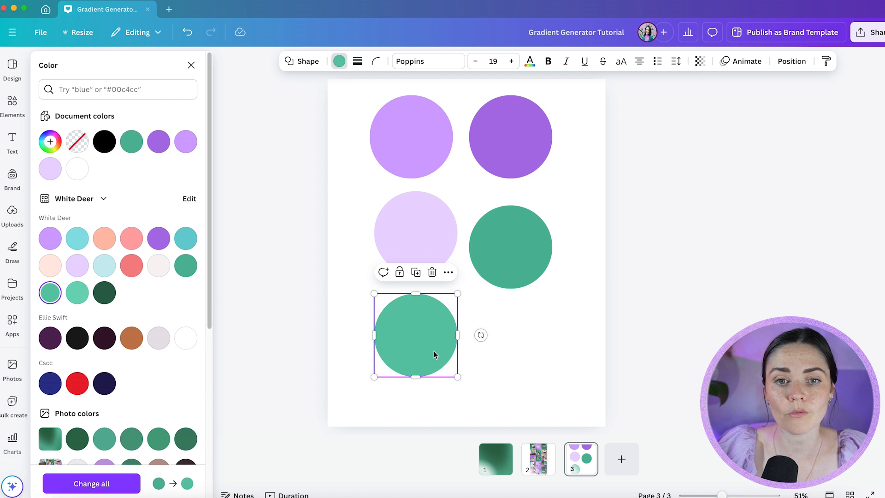
pyautogui.click(77, 292)
pyautogui.moveTo(405, 332); pyautogui.dragTo(514, 317)
pyautogui.click(105, 292)
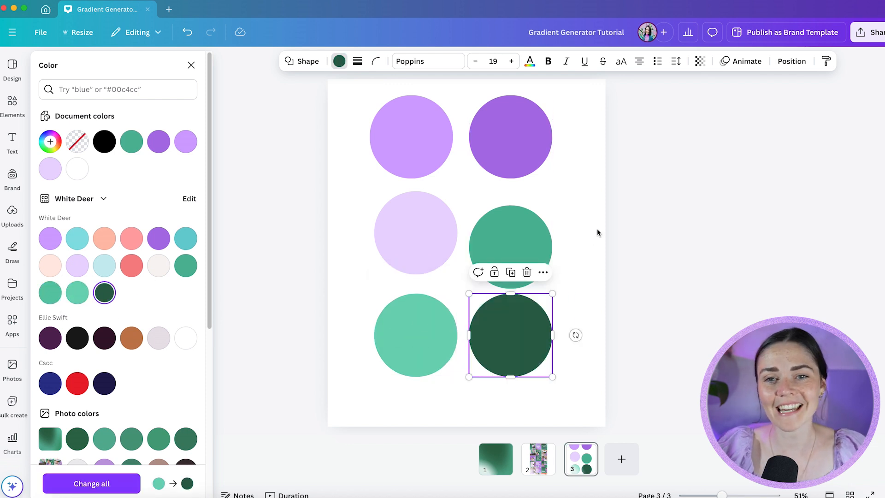
pyautogui.click(594, 226)
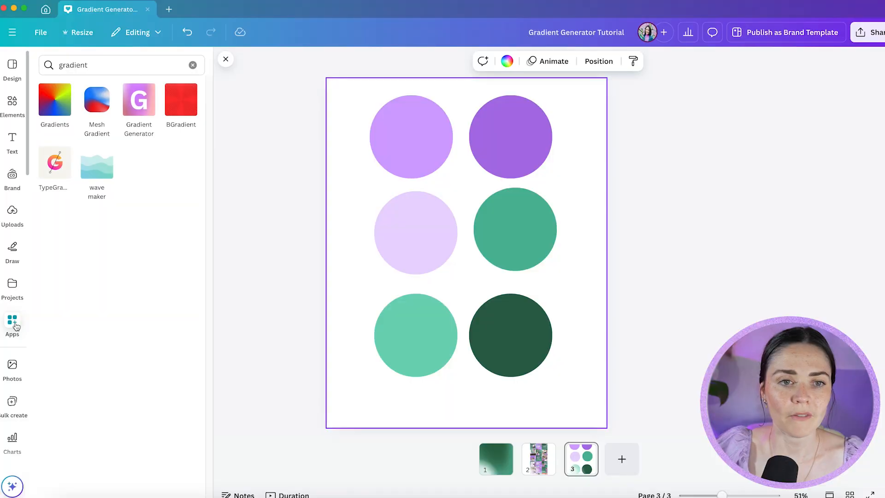
# Copy the hex code of the first light purple circle and set Gradient Generator's first palette color to #D1A3FF
pyautogui.click(138, 100)
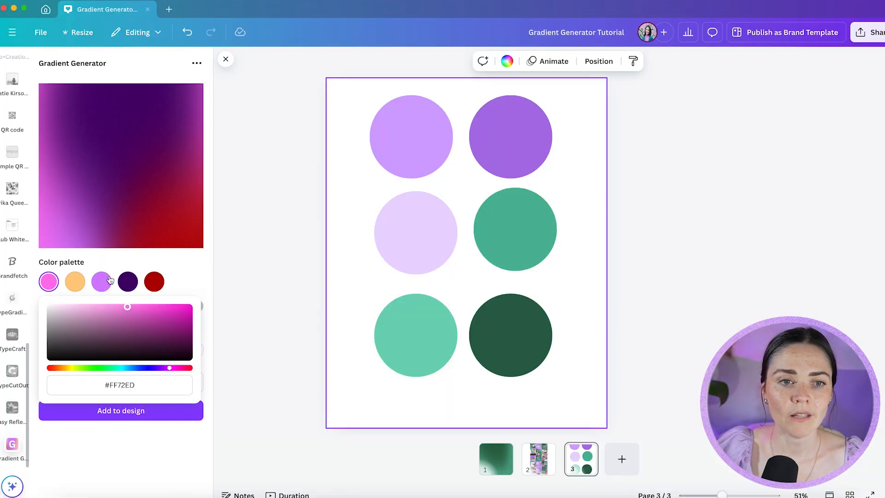
pyautogui.click(409, 156)
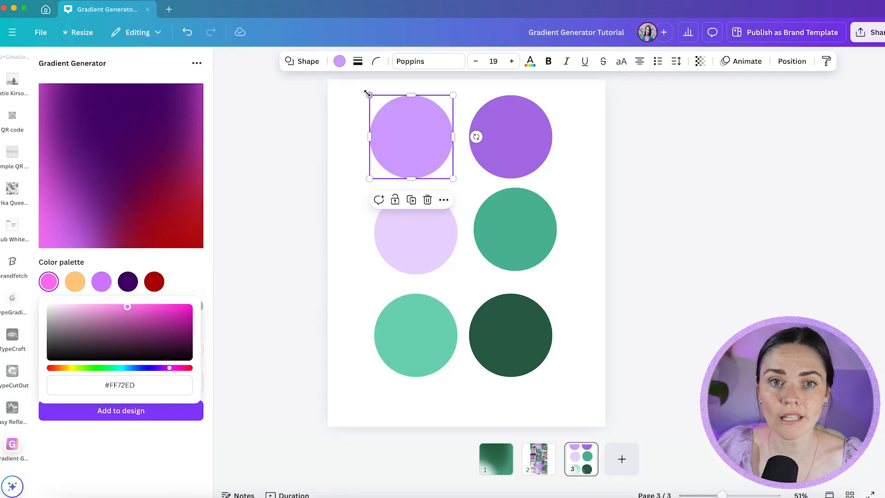
pyautogui.click(340, 62)
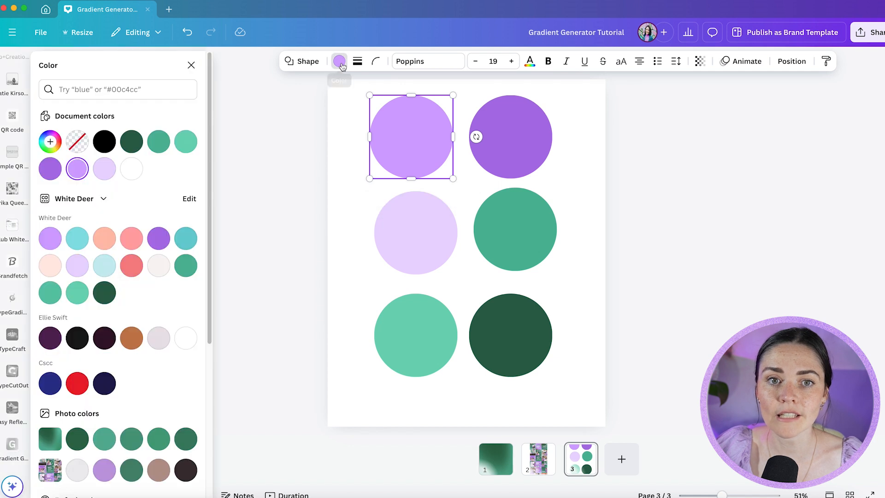
pyautogui.click(77, 168)
pyautogui.moveTo(98, 271); pyautogui.dragTo(72, 271)
pyautogui.press('super+c')
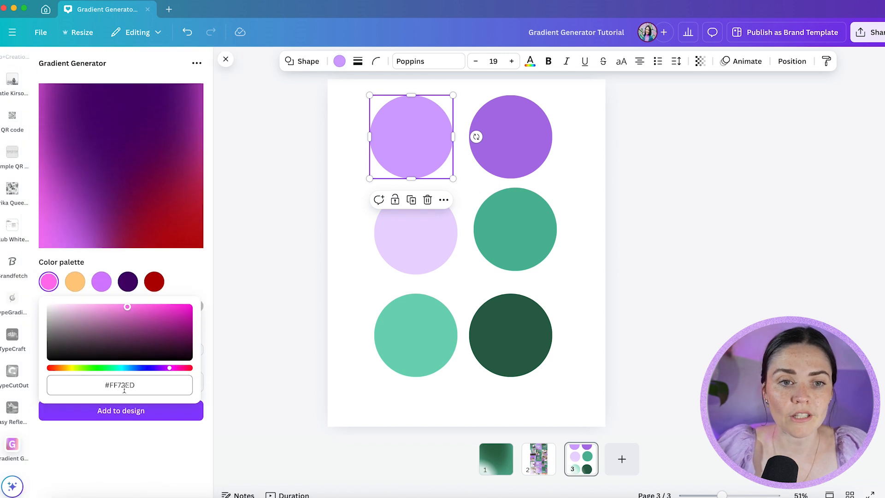
pyautogui.click(124, 390)
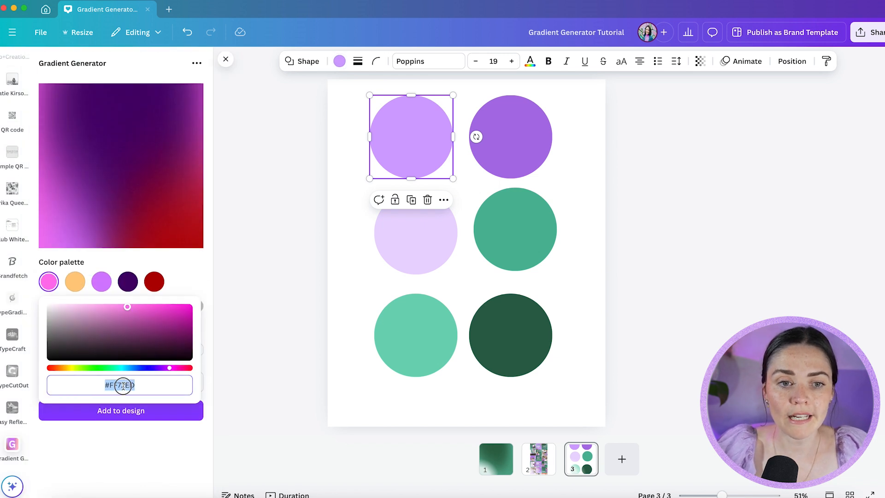
pyautogui.moveTo(135, 385); pyautogui.dragTo(106, 381)
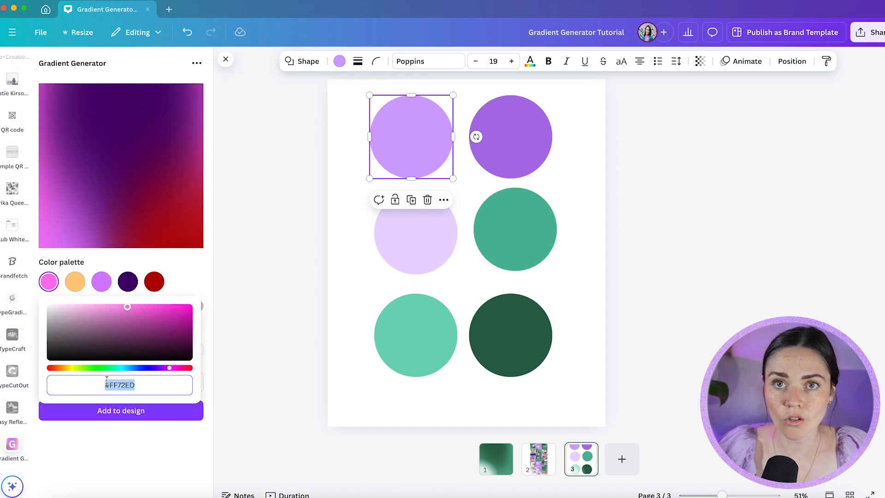
pyautogui.press('super+v')
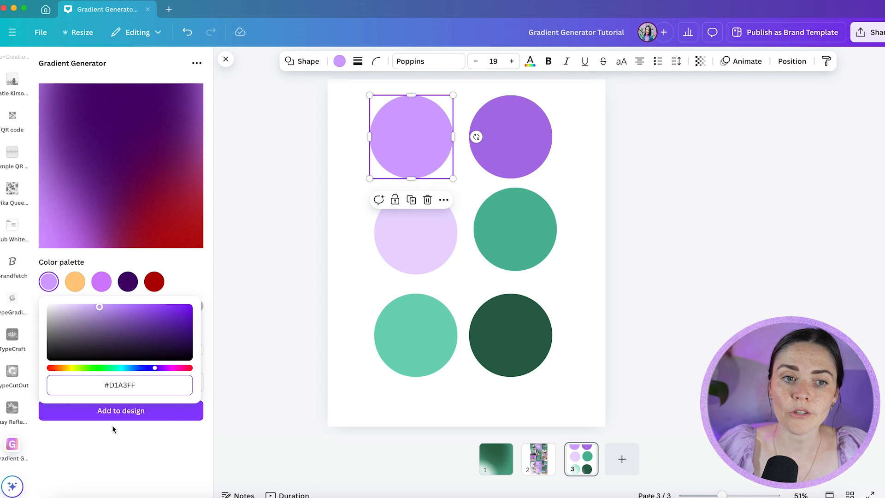
# Set the second palette color to #AC72E6 using the hex code copied from the dark purple circle
pyautogui.click(84, 285)
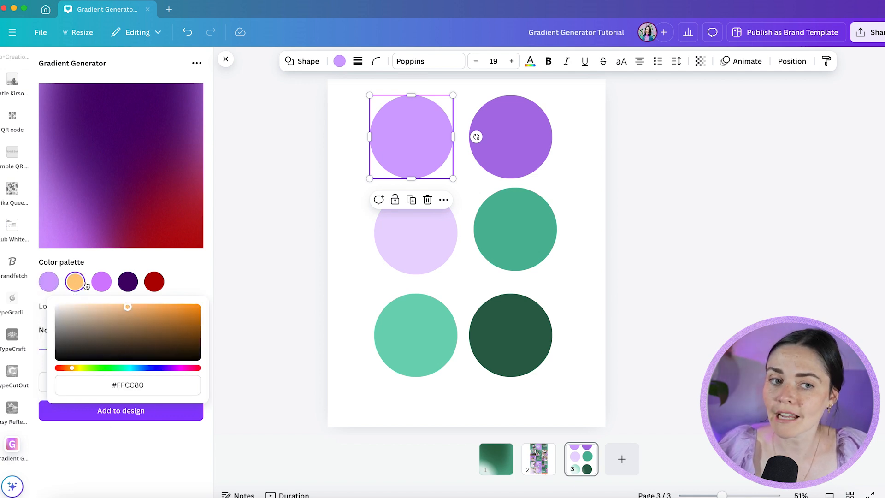
pyautogui.click(501, 156)
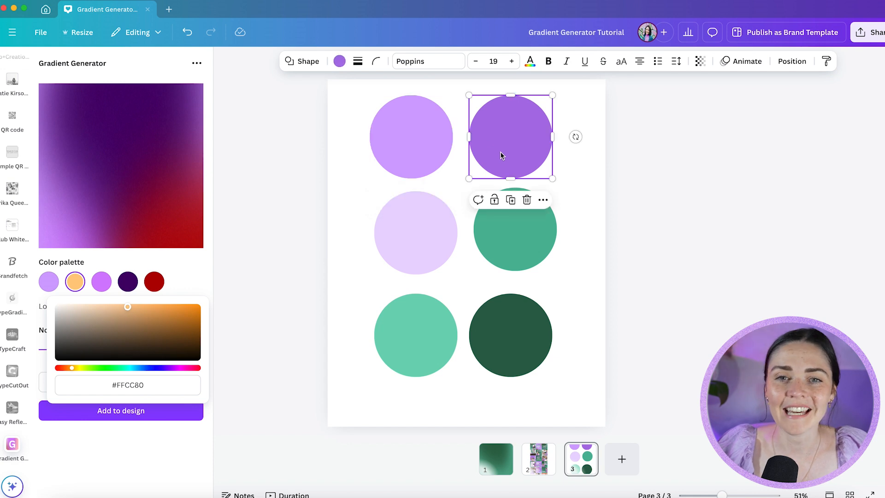
pyautogui.click(340, 61)
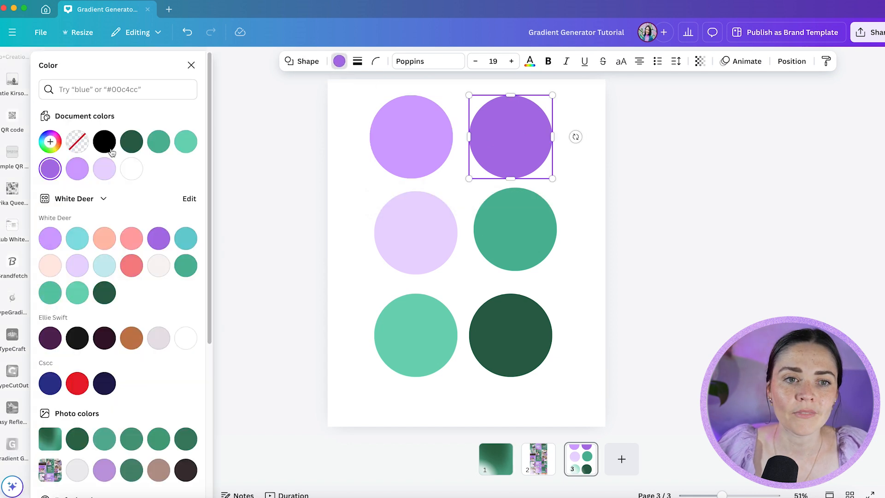
pyautogui.click(50, 170)
pyautogui.click(111, 271)
pyautogui.press('super+c')
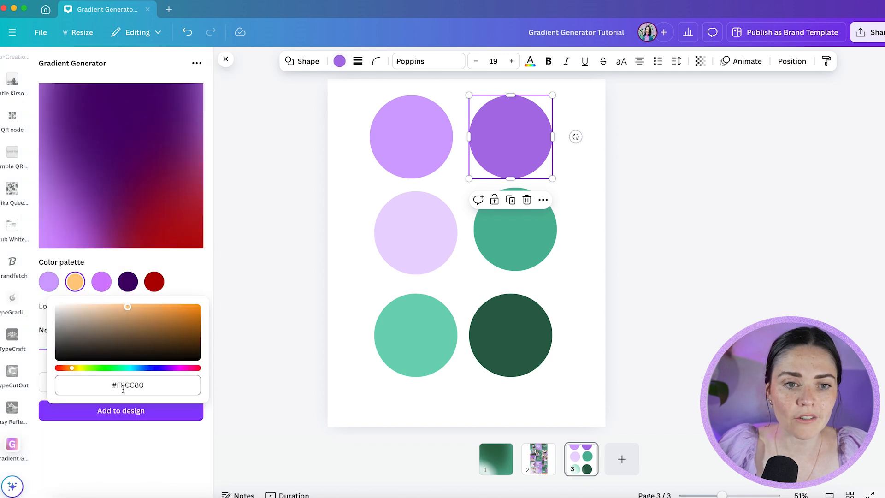
pyautogui.doubleClick(123, 386)
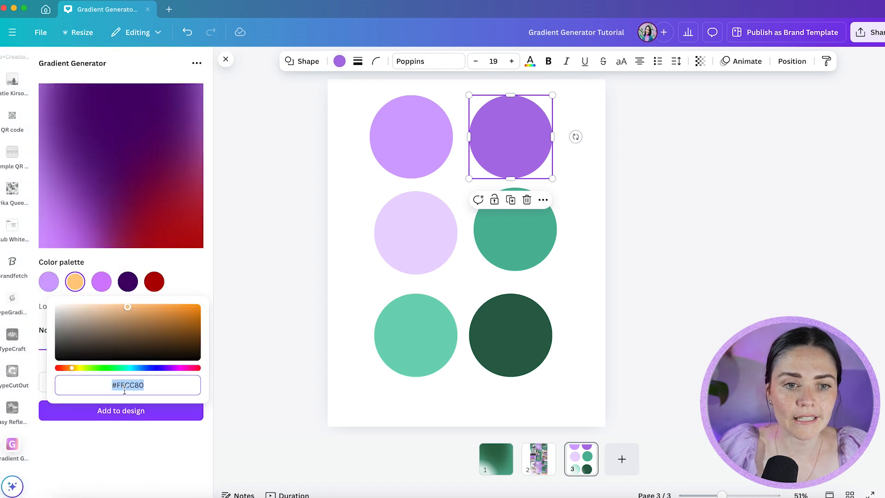
pyautogui.press('super+v')
# Set the third palette color to #EAD6FF using the hex code copied from the pale lilac circle
pyautogui.click(430, 241)
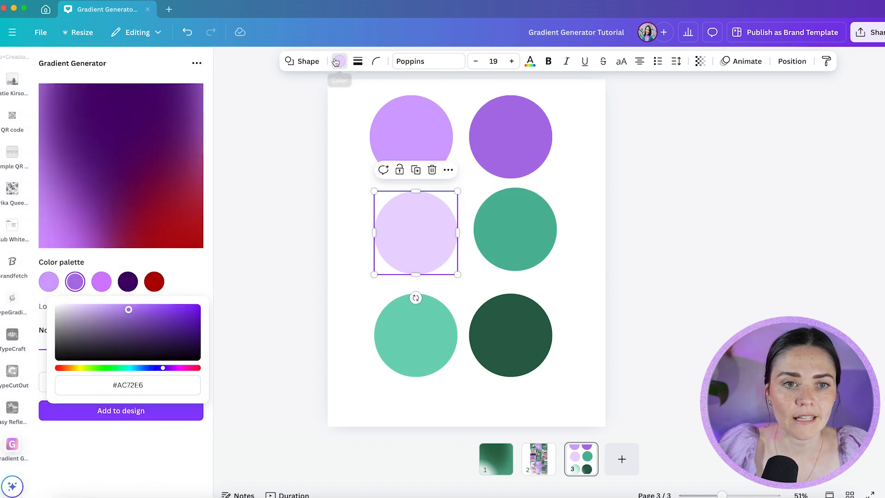
pyautogui.click(339, 62)
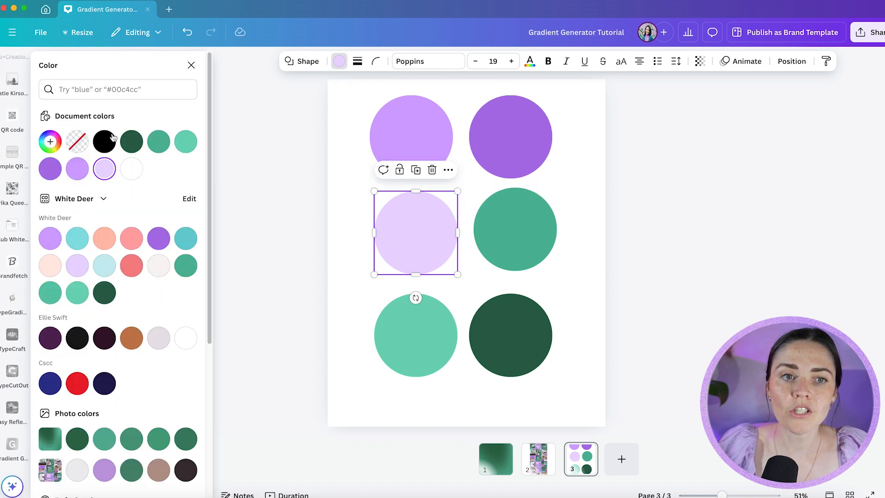
pyautogui.click(50, 142)
pyautogui.click(110, 278)
pyautogui.hotkey('ctrl', 'c')
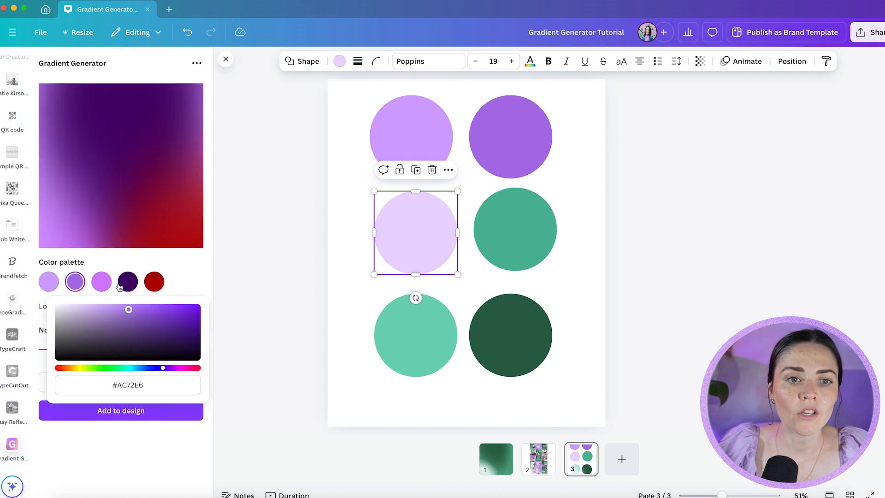
pyautogui.click(102, 282)
pyautogui.click(135, 383)
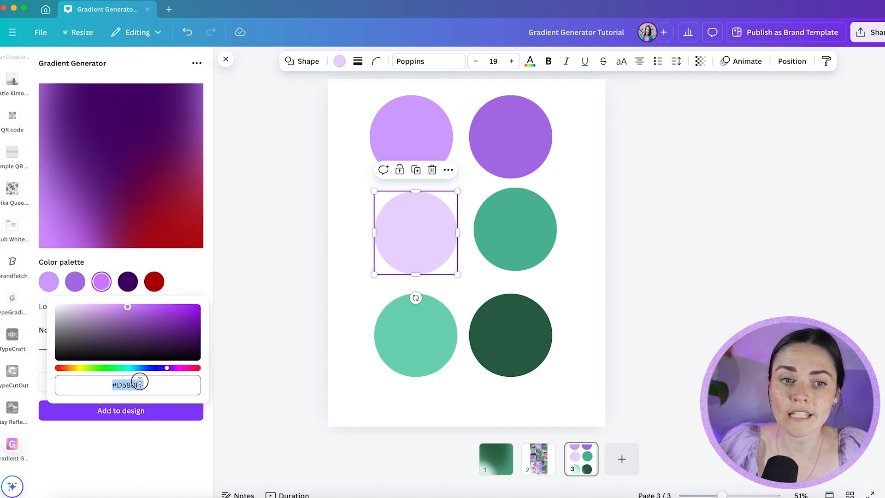
pyautogui.hotkey('ctrl', 'v')
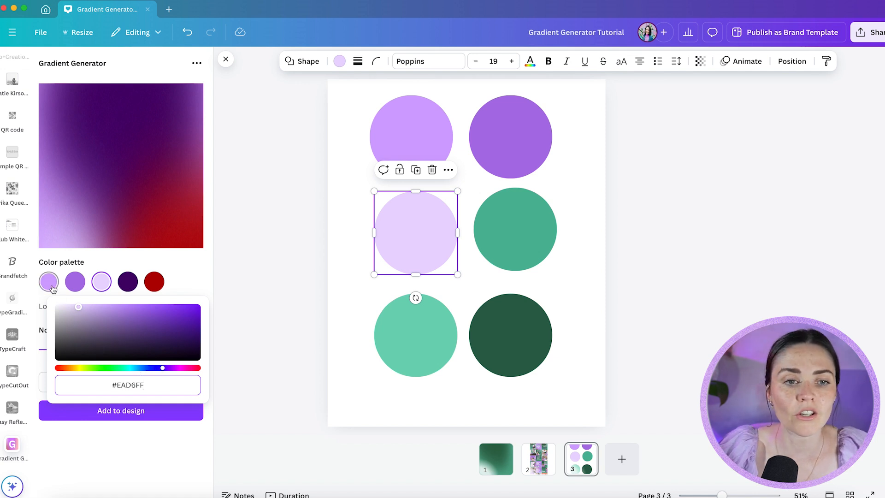
# Copy the first palette color's hex code and set the fourth palette color to #D1A3FF
pyautogui.click(49, 282)
pyautogui.click(125, 384)
pyautogui.hotkey('ctrl', 'c')
pyautogui.click(127, 281)
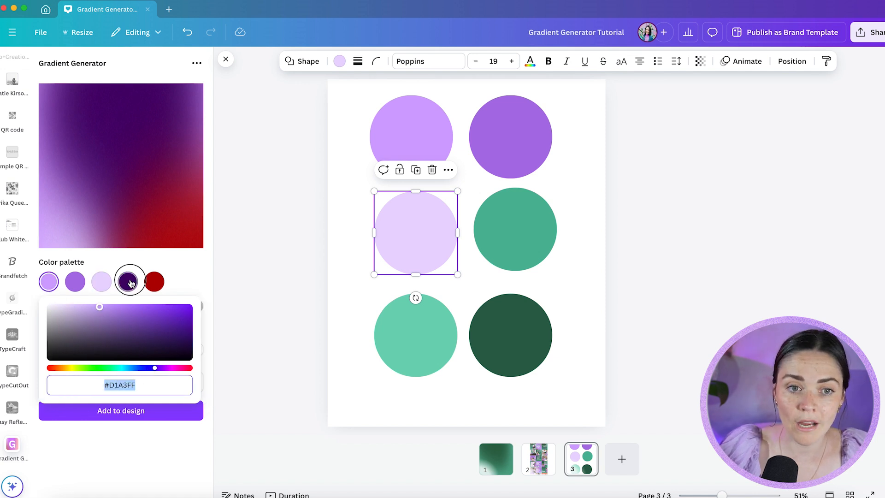
pyautogui.click(142, 384)
pyautogui.hotkey('ctrl', 'v')
# Copy the second palette color's hex code and set the fifth palette color to #AC72E6
pyautogui.click(152, 286)
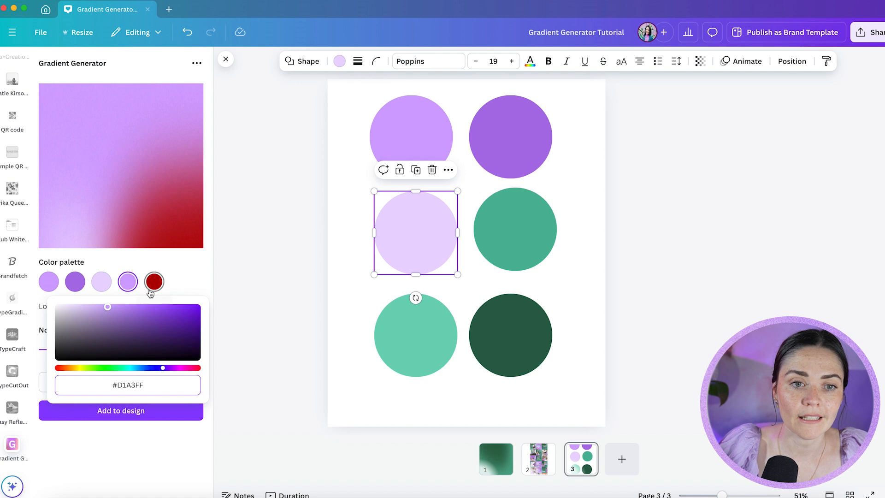
pyautogui.click(75, 283)
pyautogui.click(133, 387)
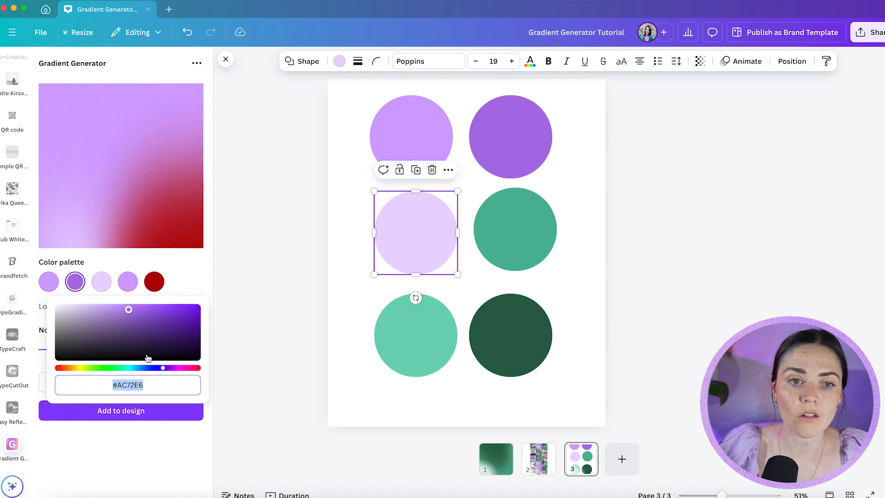
pyautogui.click(154, 281)
pyautogui.click(145, 387)
pyautogui.write('#AC72E6')
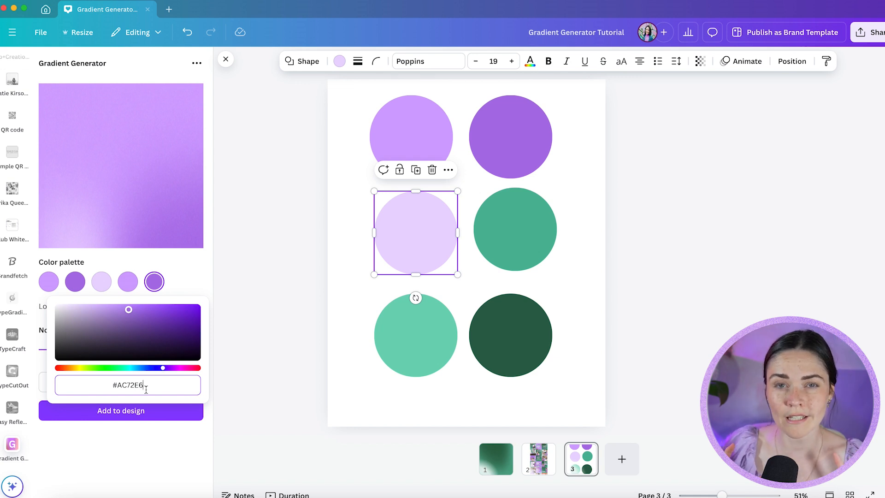
# Adjust the fifth palette color to a deeper, darker purple of about #6D34A6, trying several shades of the same hue
pyautogui.click(130, 311)
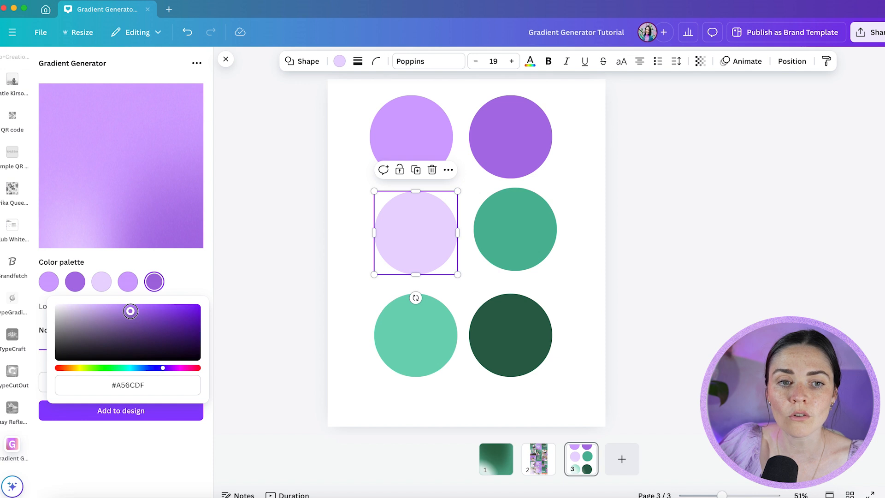
pyautogui.moveTo(130, 311); pyautogui.dragTo(170, 333)
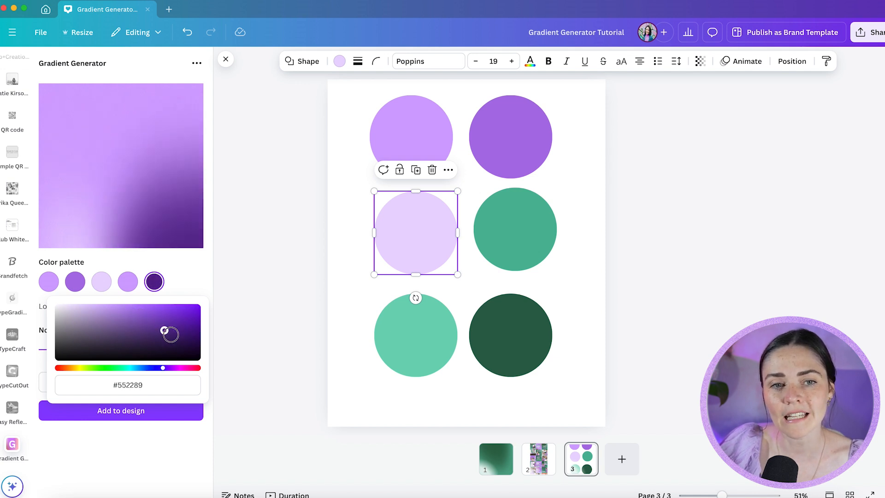
pyautogui.moveTo(123, 306); pyautogui.dragTo(137, 318)
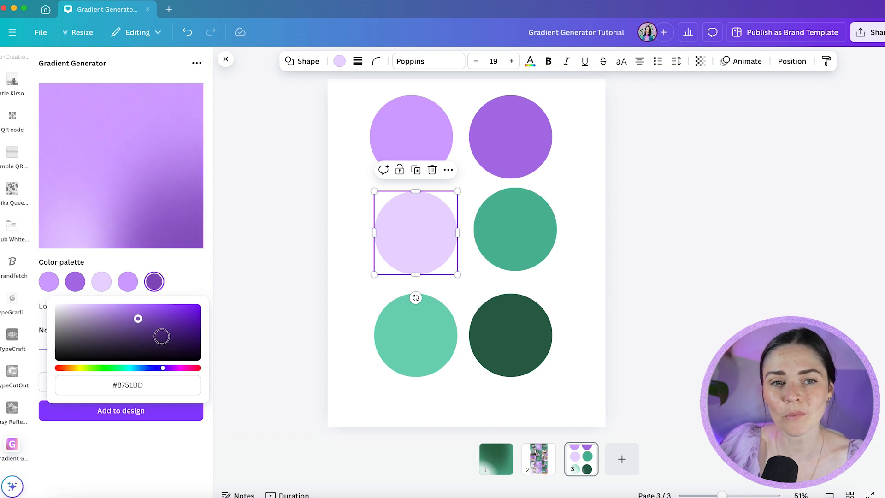
pyautogui.click(163, 338)
pyautogui.moveTo(164, 339); pyautogui.dragTo(186, 307)
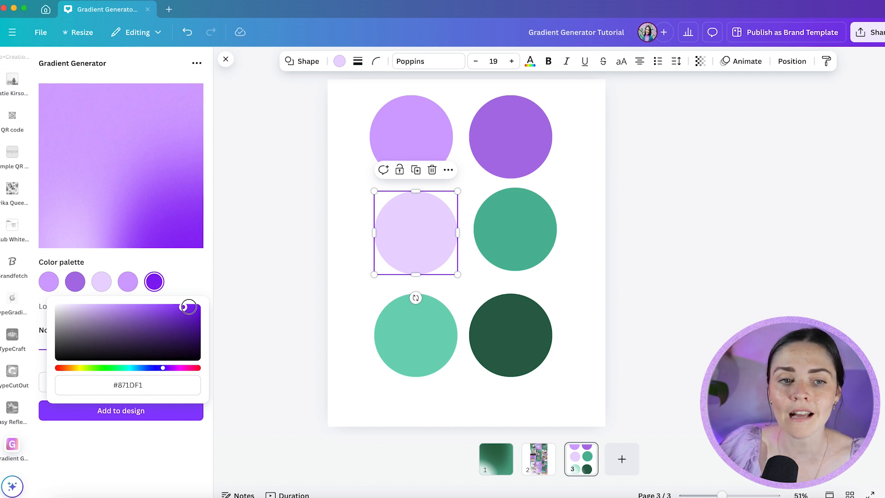
pyautogui.click(134, 322)
pyautogui.moveTo(134, 323); pyautogui.dragTo(138, 332)
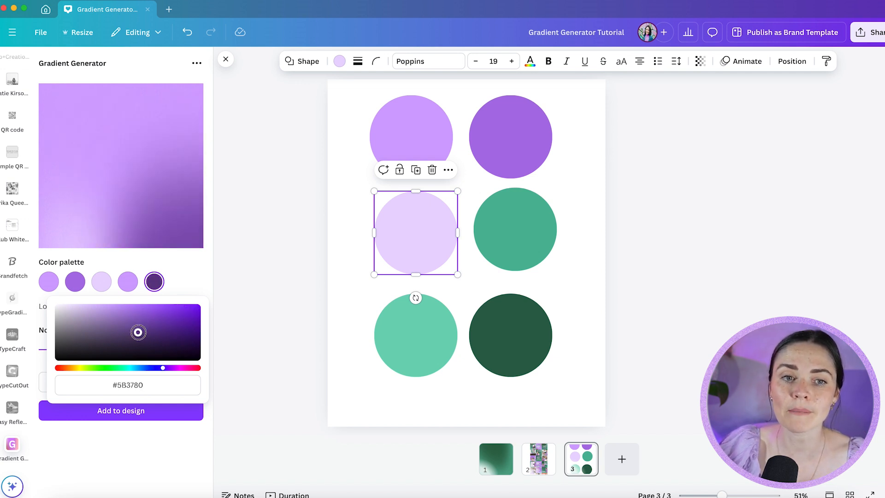
pyautogui.click(141, 313)
pyautogui.moveTo(141, 312); pyautogui.dragTo(156, 322)
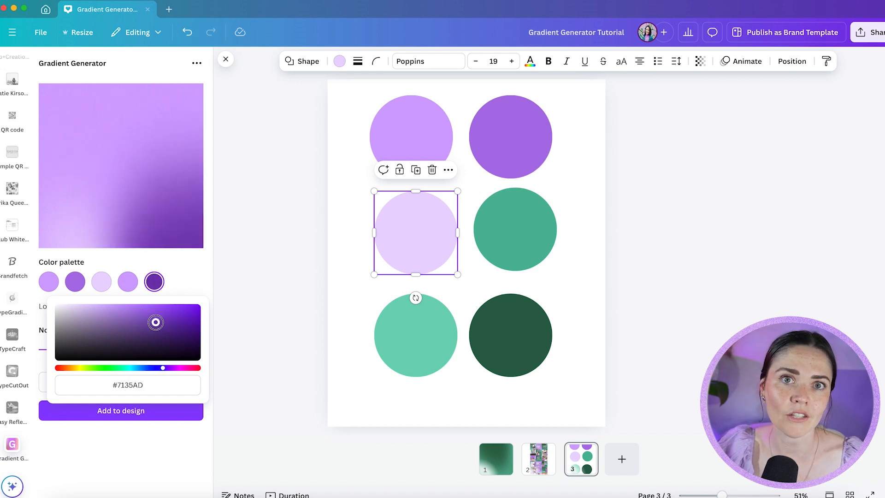
pyautogui.click(186, 272)
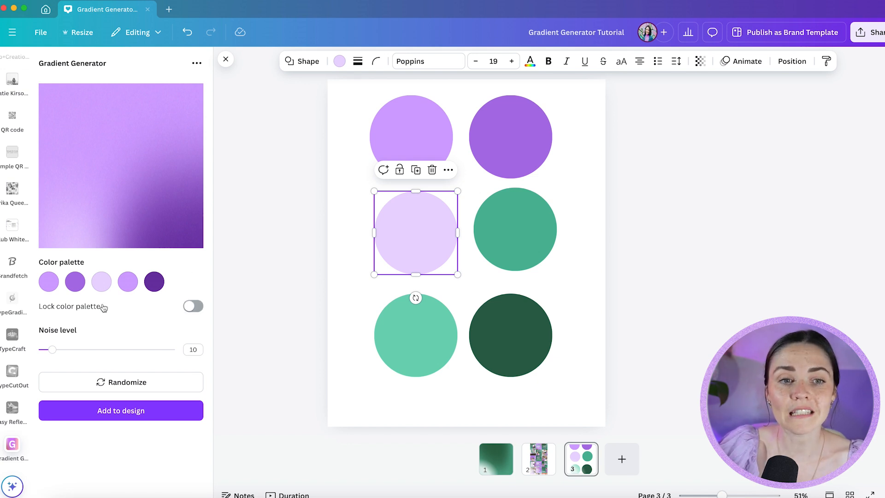
# Lock the generator's color palette and delete all six swatch circles from page 3
pyautogui.click(194, 308)
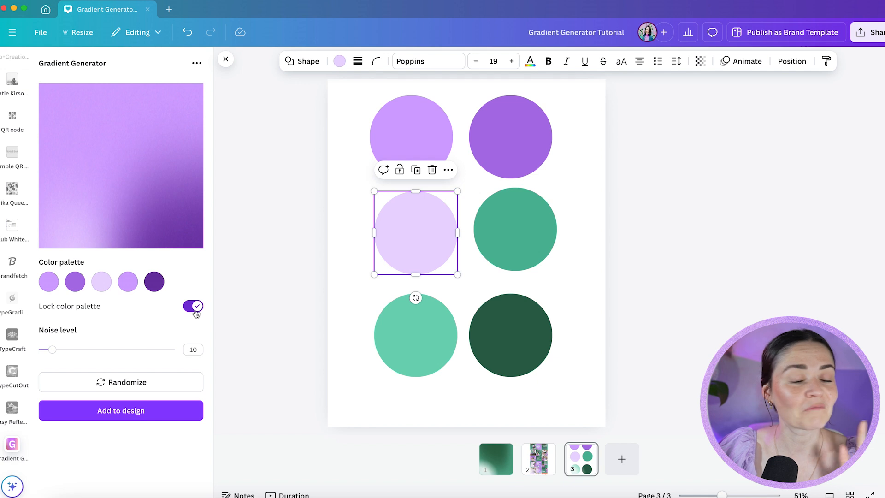
pyautogui.moveTo(360, 140); pyautogui.dragTo(583, 384)
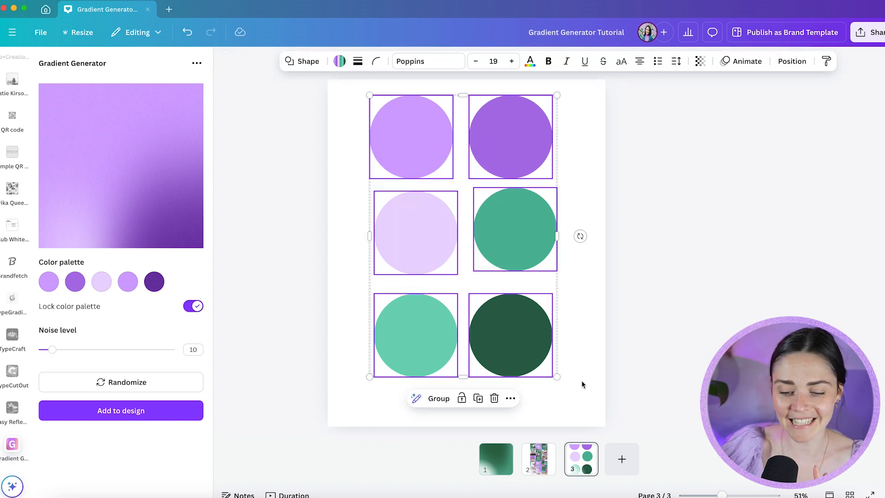
pyautogui.press('Delete')
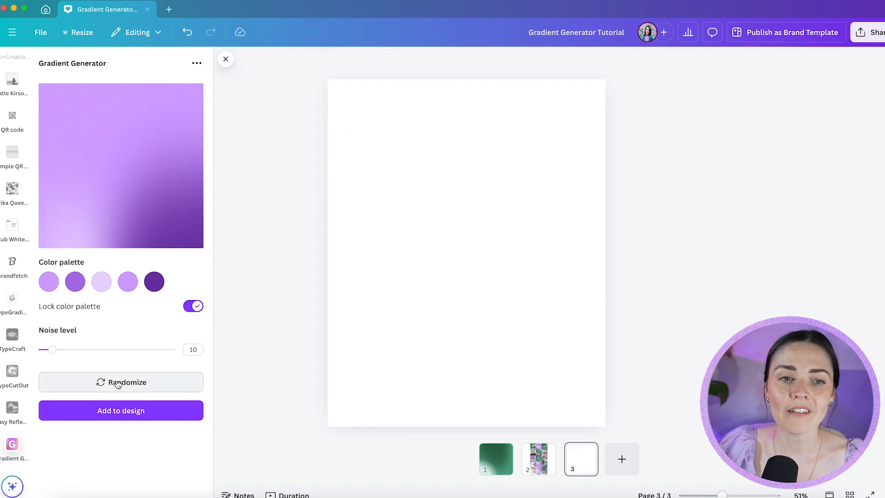
# Add the gradient to page 3 and place it in the page's upper-right corner, undoing a trial enlargement
pyautogui.click(138, 408)
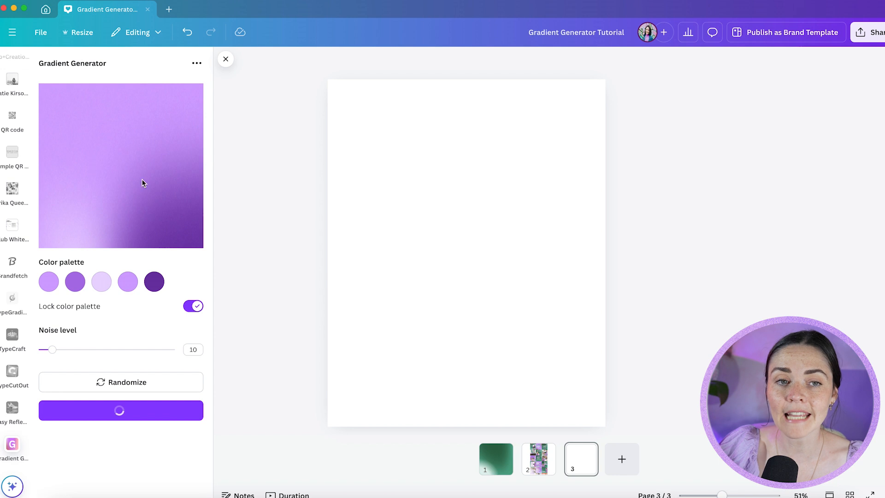
pyautogui.moveTo(390, 156); pyautogui.dragTo(553, 166)
pyautogui.moveTo(494, 191); pyautogui.dragTo(328, 355)
pyautogui.press('super+z')
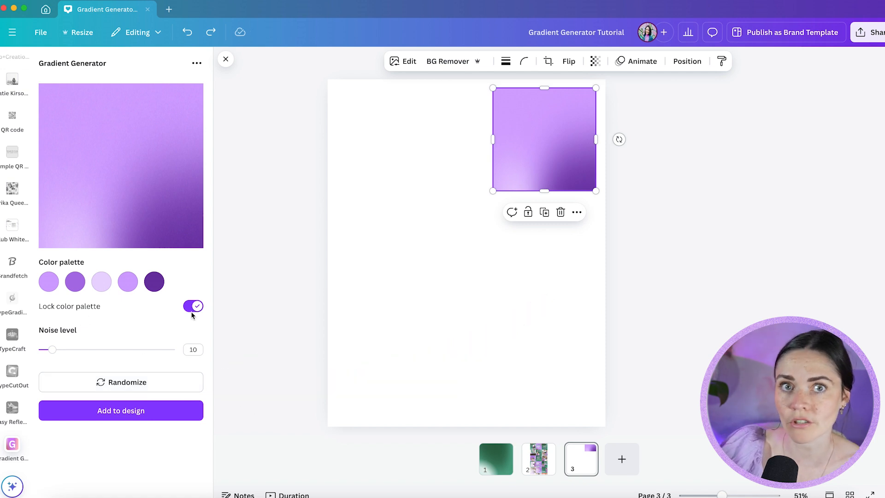
# Randomize the gradient with the locked palette and add a variation with dark purple along its upper right to page 3
pyautogui.click(132, 386)
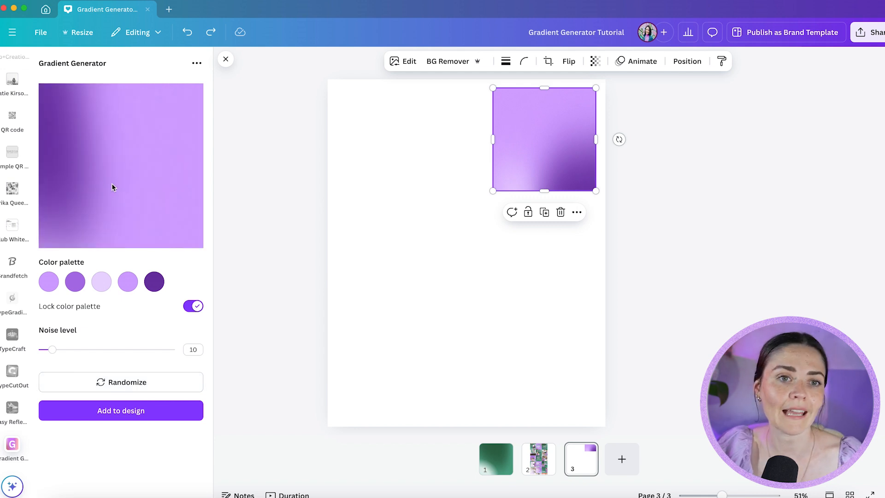
pyautogui.click(150, 388)
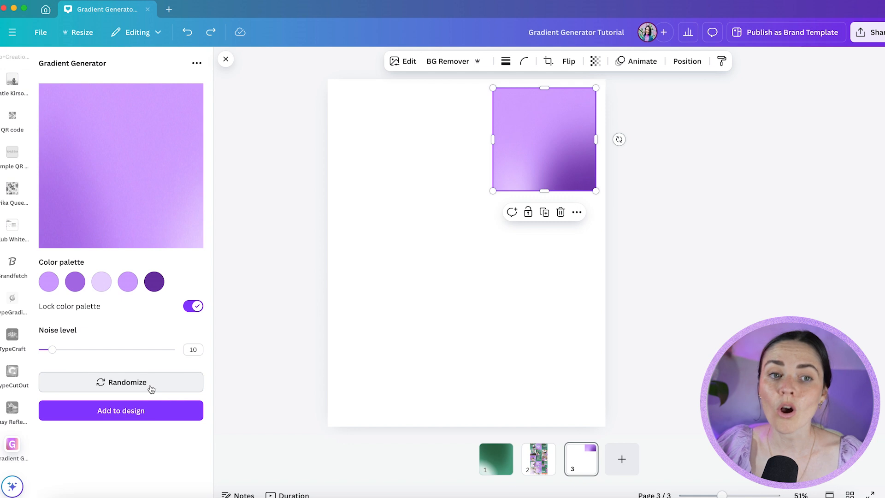
pyautogui.click(151, 388)
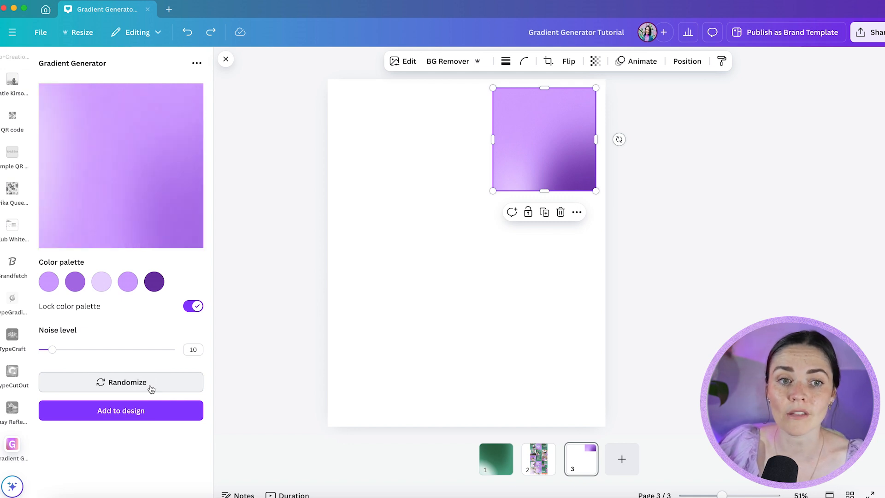
pyautogui.click(151, 389)
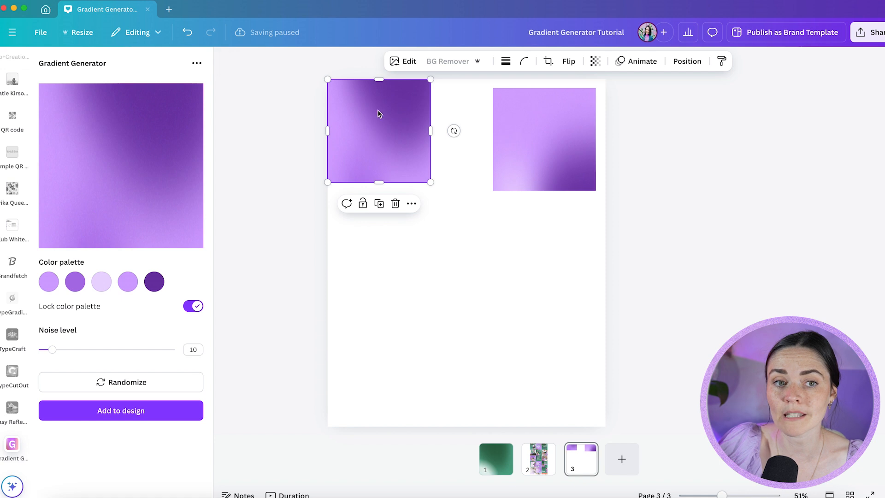
# Randomize again, add a pale-lilac-to-dark-purple gradient to page 3, and place it below the upper-right gradient
pyautogui.click(143, 386)
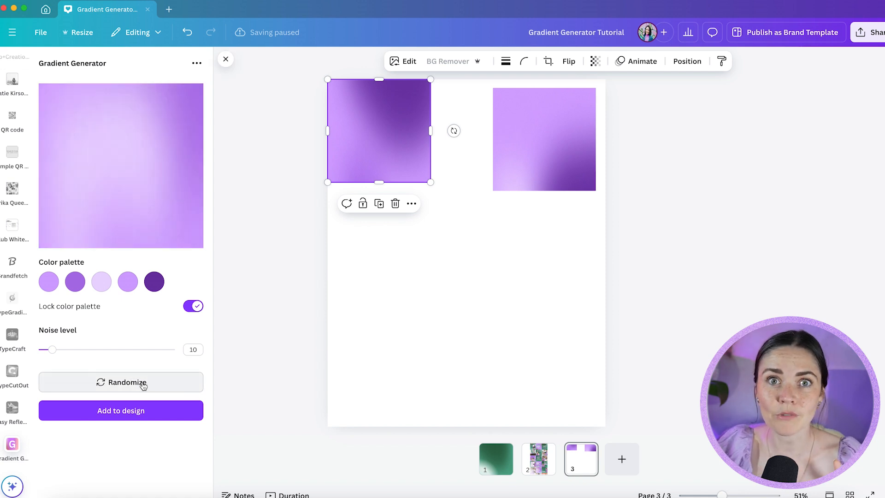
pyautogui.click(143, 385)
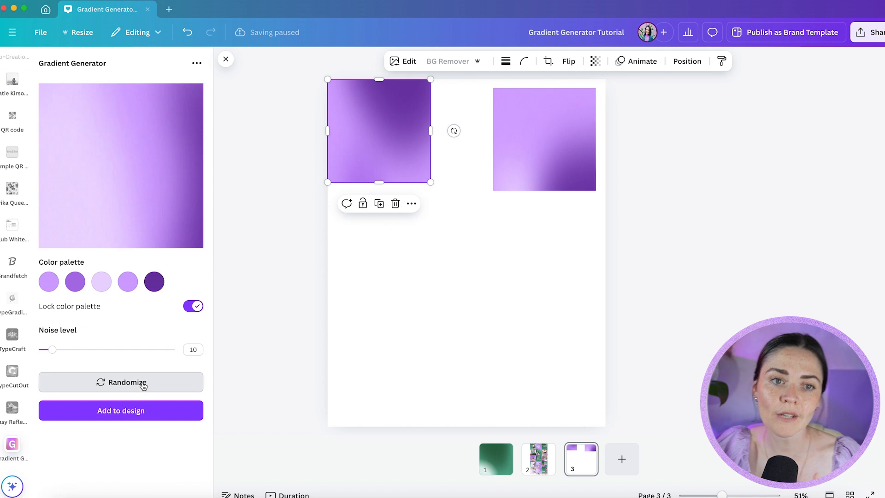
pyautogui.click(140, 421)
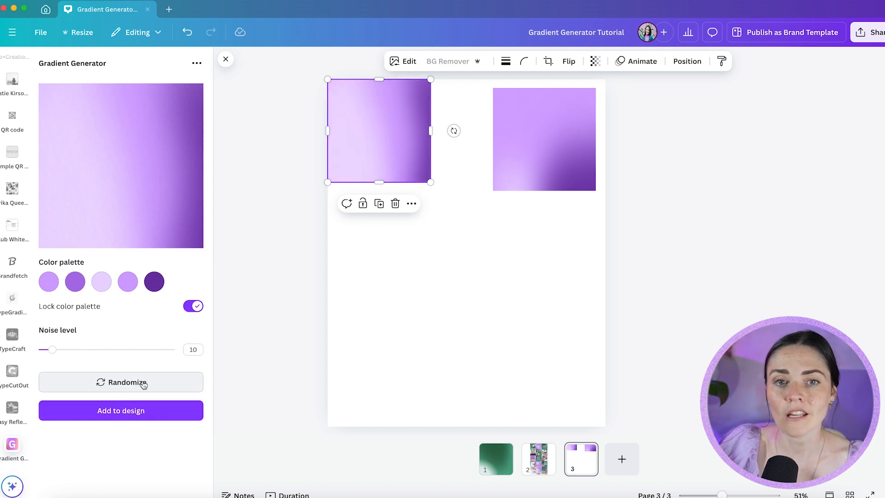
pyautogui.moveTo(382, 131); pyautogui.dragTo(543, 247)
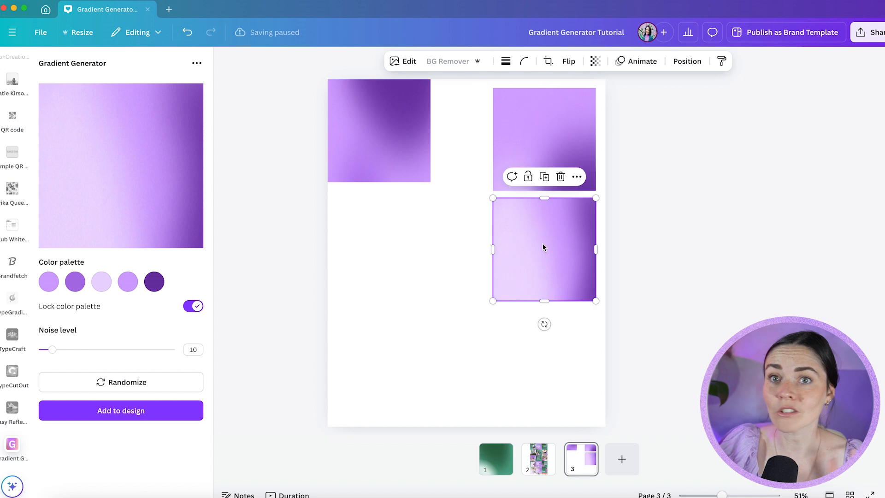
# Generate another random variation, add it to page 3, and position it directly below the upper-left gradient
pyautogui.click(159, 382)
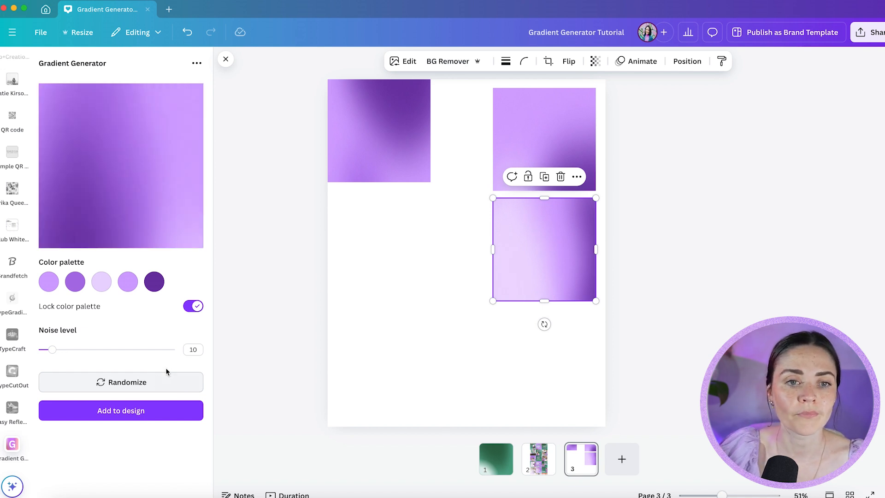
pyautogui.click(146, 406)
pyautogui.moveTo(388, 241); pyautogui.dragTo(378, 236)
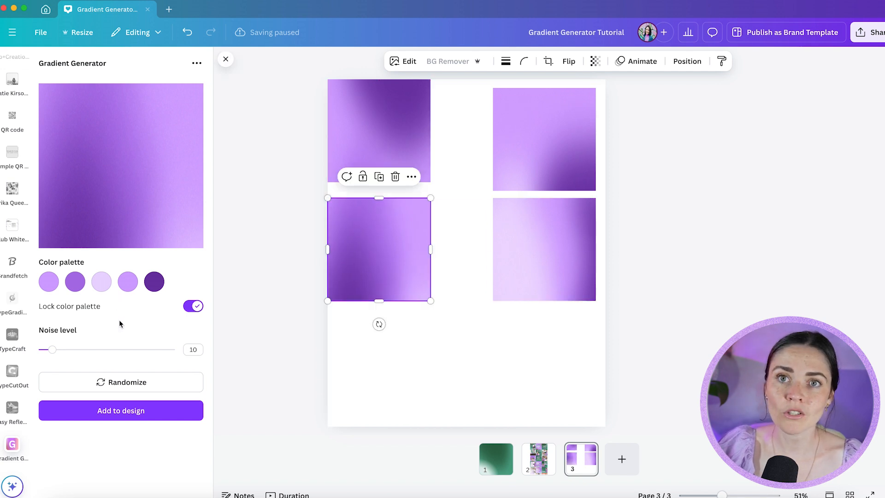
# Change the third palette color to a light yellow of about #FAF68F and randomize the gradient with the palette locked
pyautogui.click(102, 281)
pyautogui.moveTo(85, 315); pyautogui.dragTo(65, 307)
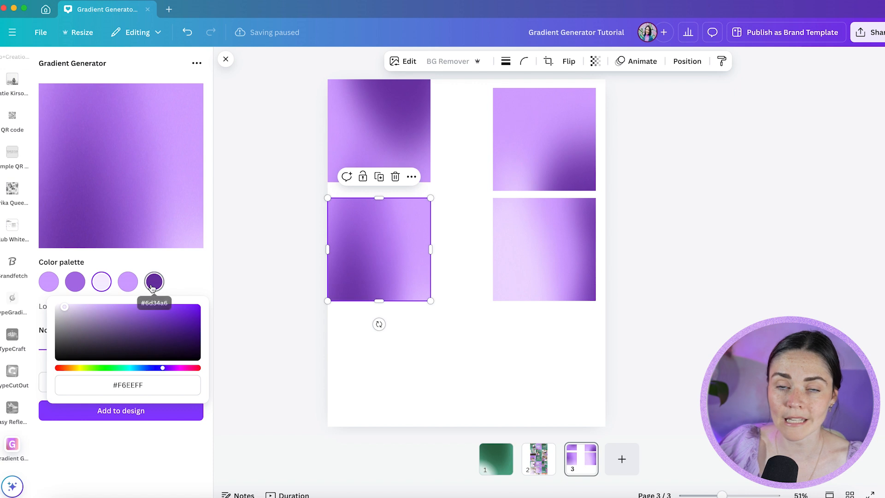
pyautogui.click(79, 367)
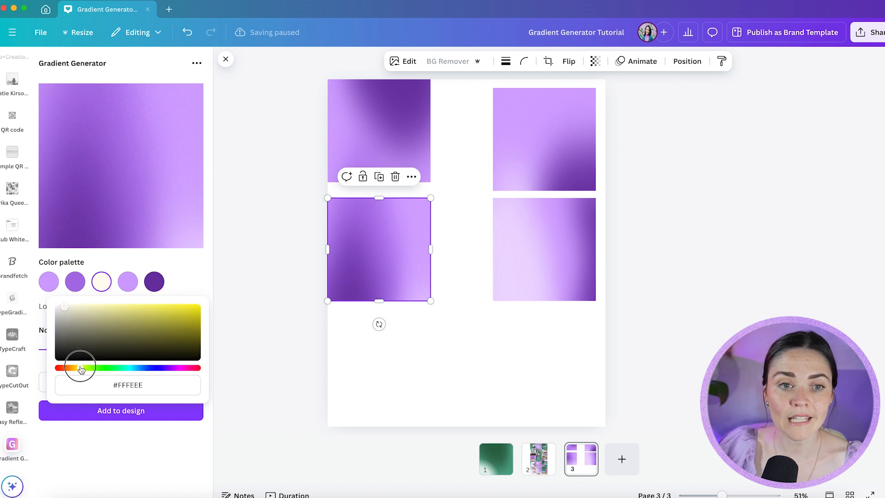
pyautogui.moveTo(118, 349); pyautogui.dragTo(118, 302)
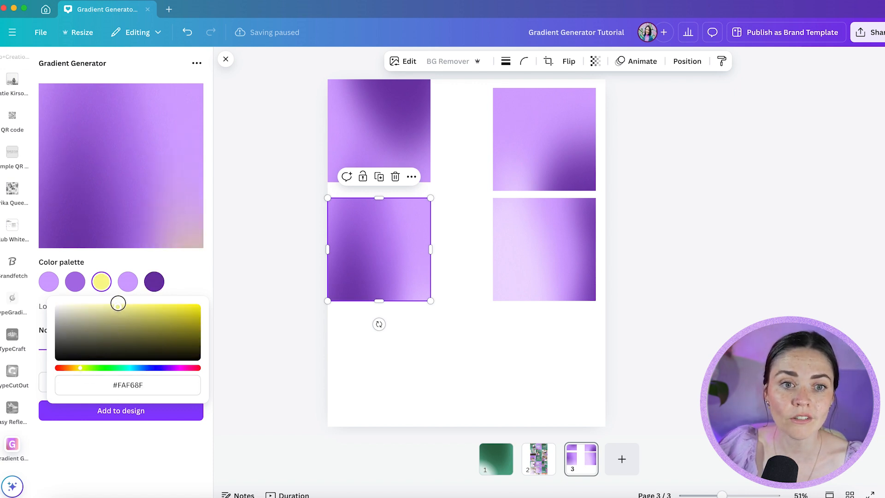
pyautogui.click(189, 263)
pyautogui.click(157, 382)
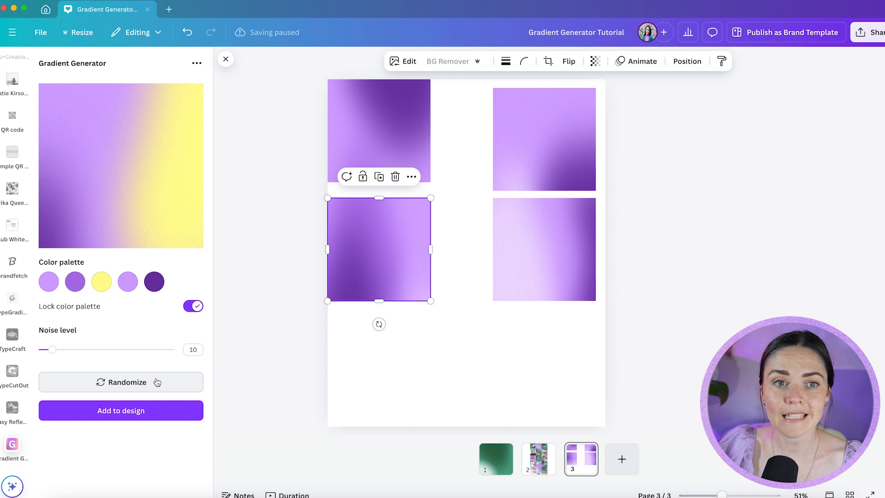
pyautogui.click(157, 383)
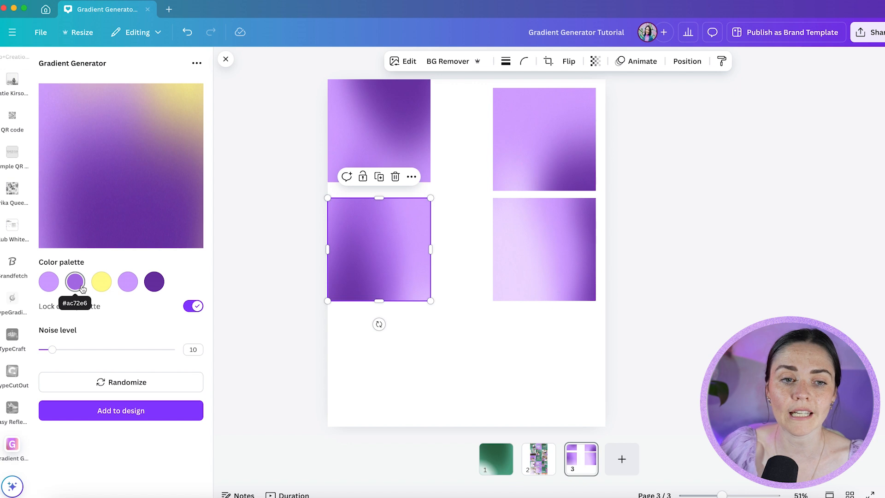
# Unlock the color palette and randomize repeatedly to produce a gradient of orange and deep purple
pyautogui.click(197, 307)
pyautogui.click(142, 383)
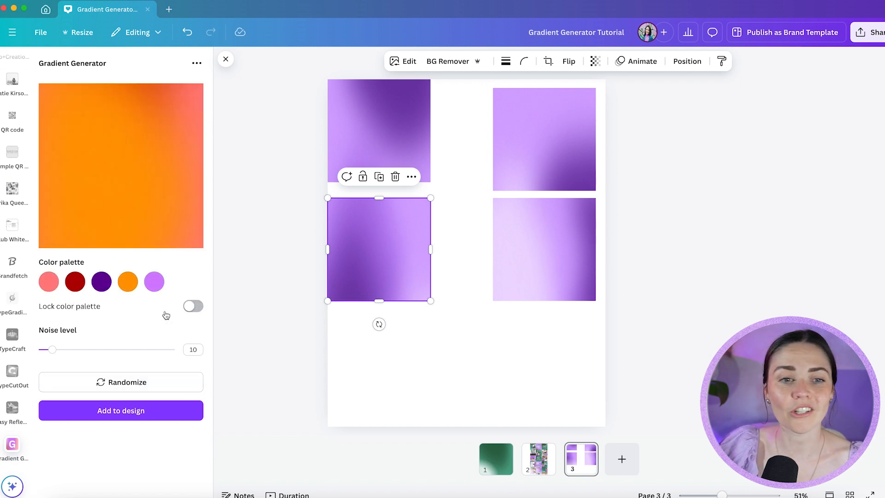
pyautogui.click(155, 381)
pyautogui.click(156, 381)
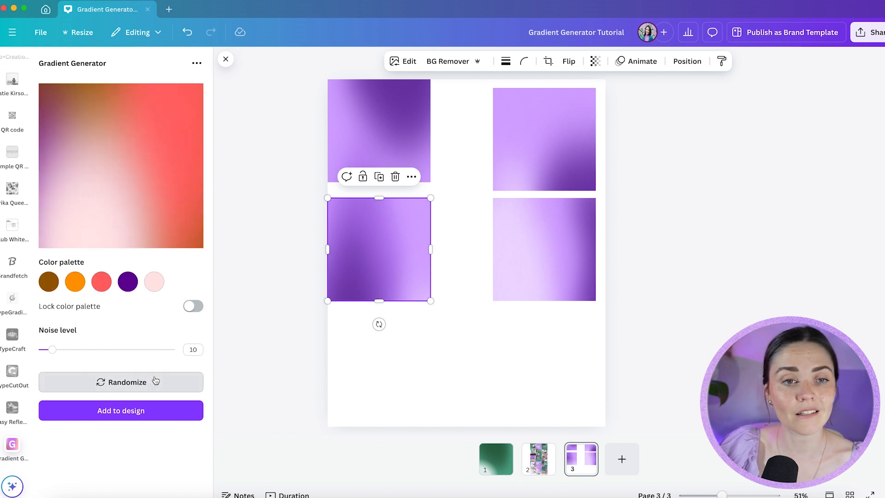
pyautogui.click(156, 381)
pyautogui.click(156, 381)
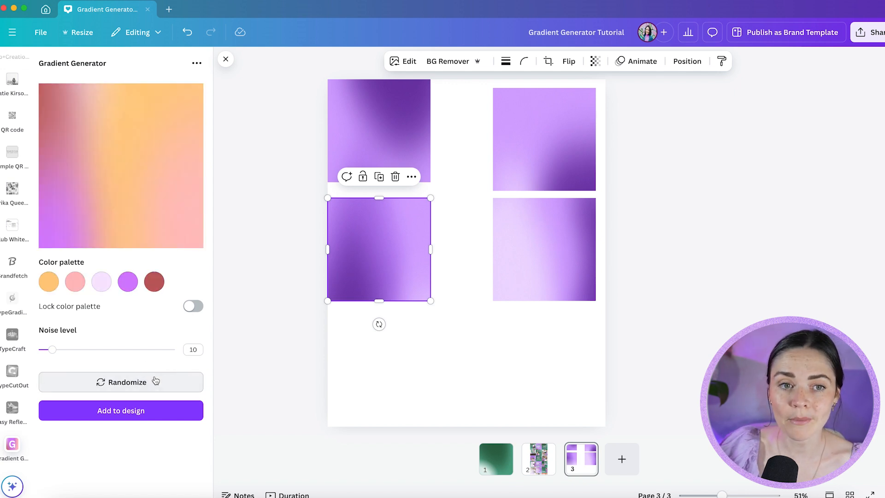
pyautogui.click(156, 381)
pyautogui.click(156, 380)
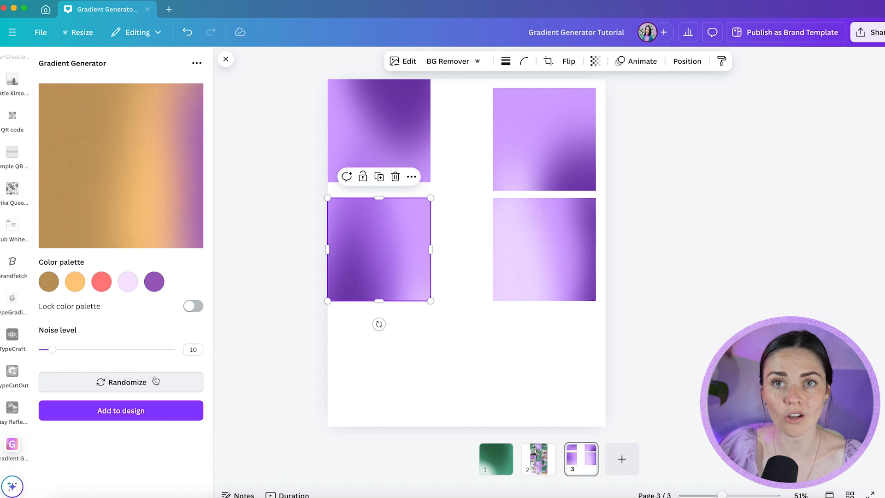
pyautogui.click(156, 381)
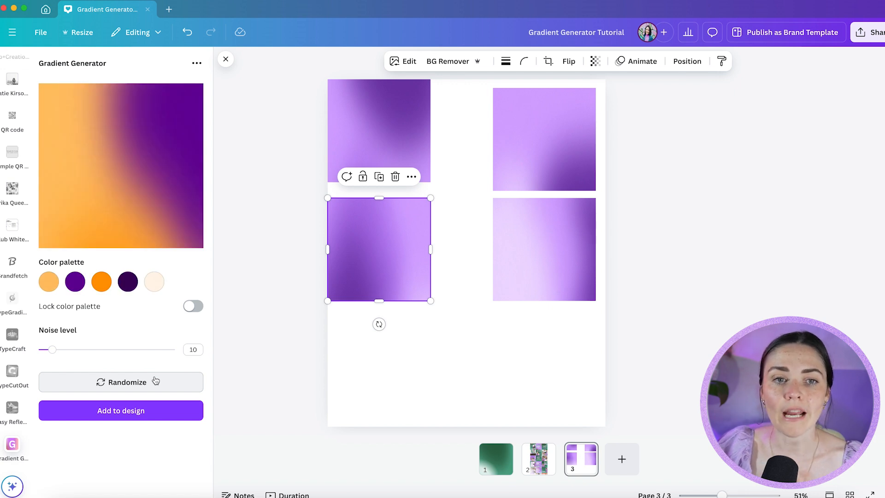
# Randomize the unlocked palette to get a lilac, purple and coral gradient, and set its noise level to 17
pyautogui.click(156, 380)
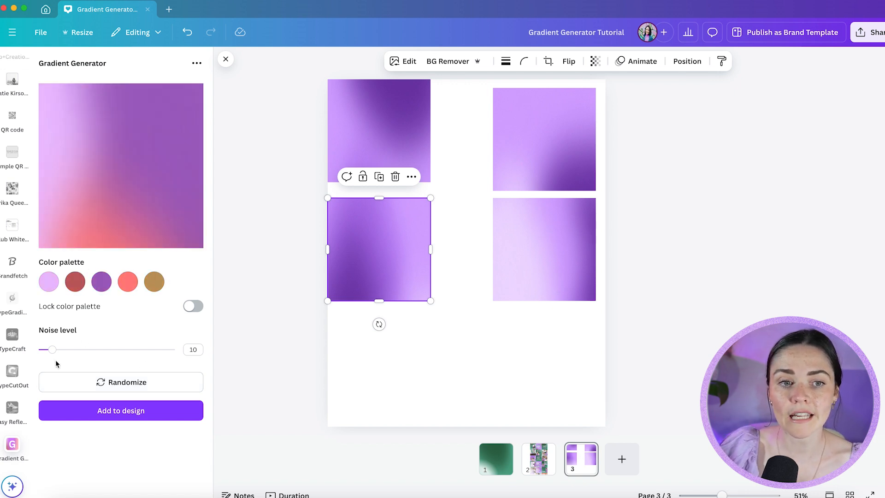
pyautogui.moveTo(54, 354); pyautogui.dragTo(176, 350)
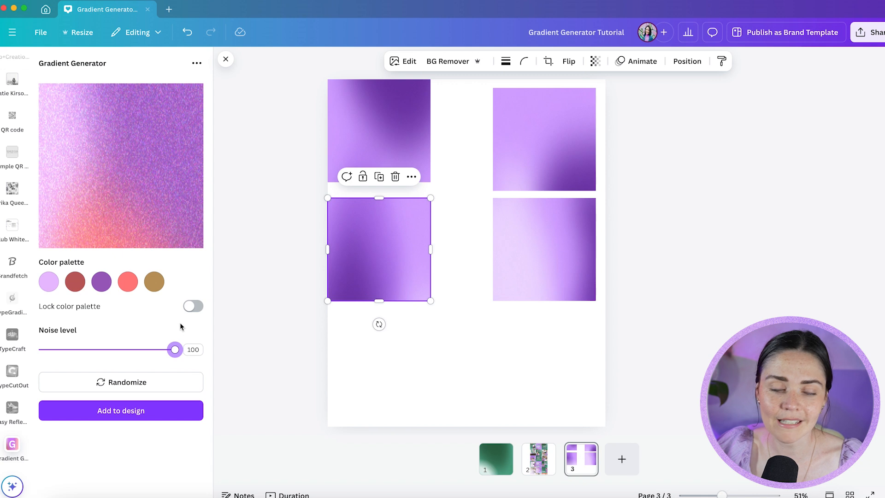
pyautogui.moveTo(174, 351); pyautogui.dragTo(63, 353)
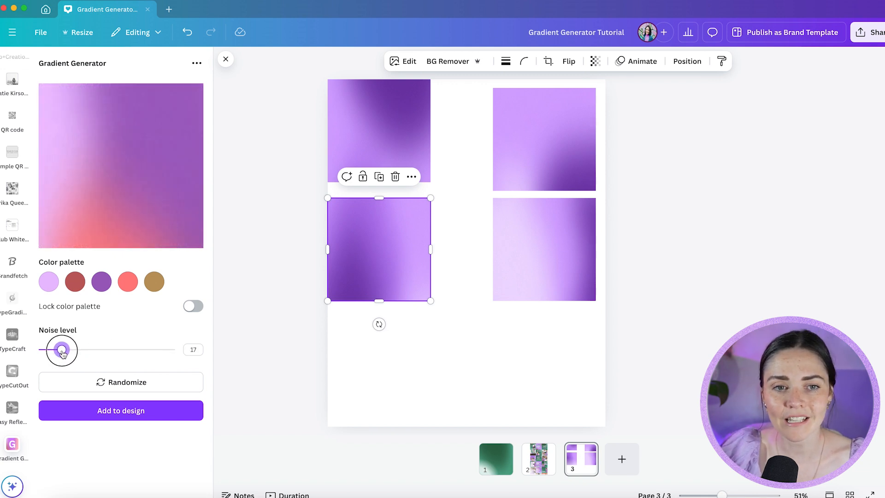
# Add the lilac, purple and coral gradient to the lower middle of page 3, inspect its noise up close, and delete it
pyautogui.click(89, 417)
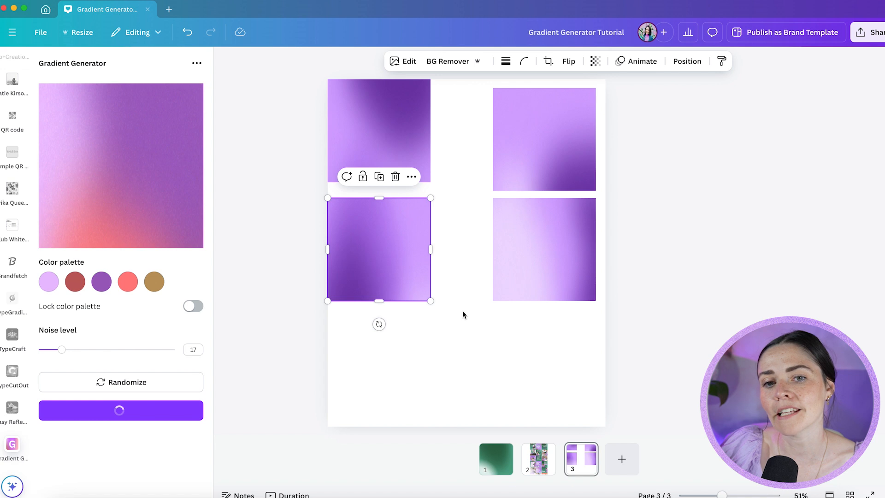
pyautogui.moveTo(382, 93); pyautogui.dragTo(462, 283)
pyautogui.scroll(3, 465, 319)
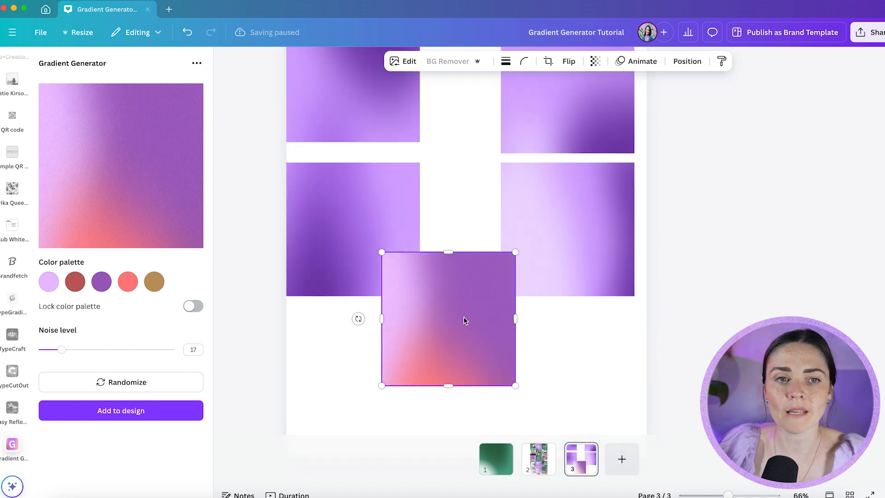
pyautogui.scroll(10, 464, 320)
pyautogui.scroll(-10, 543, 279)
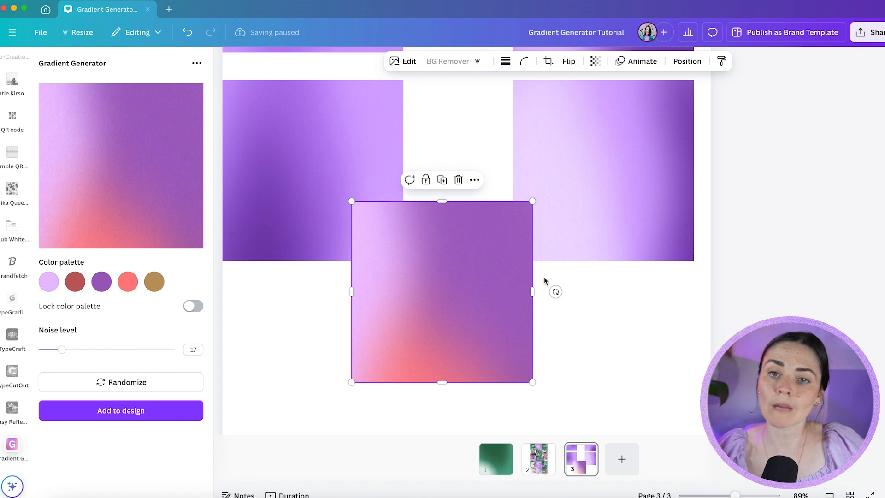
pyautogui.scroll(-4, 544, 279)
pyautogui.press('Delete')
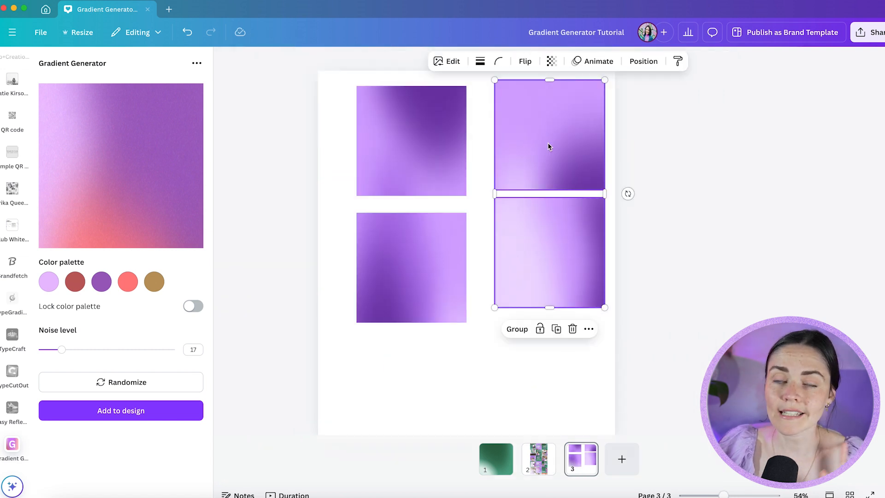
# Line up the two right-hand gradients on page 3 with the left-hand pair to form an even two-by-two grid
pyautogui.moveTo(549, 146); pyautogui.dragTo(532, 146)
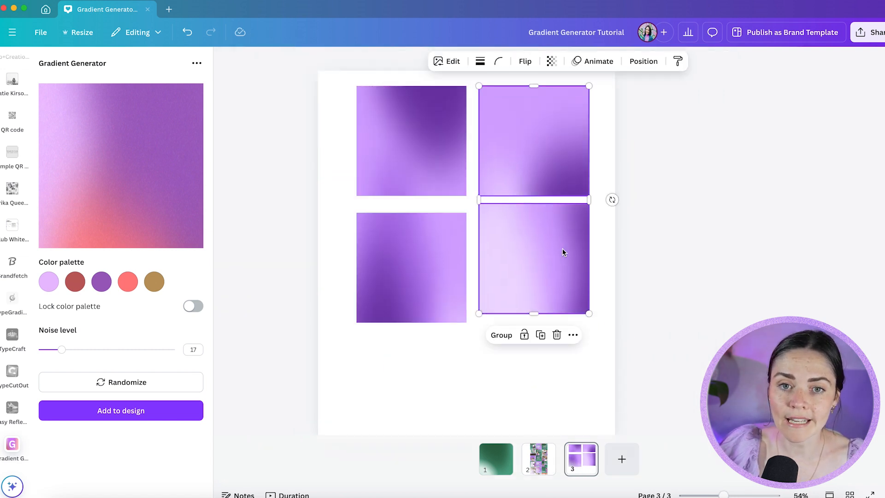
pyautogui.click(551, 261)
pyautogui.moveTo(540, 265); pyautogui.dragTo(542, 270)
pyautogui.click(680, 282)
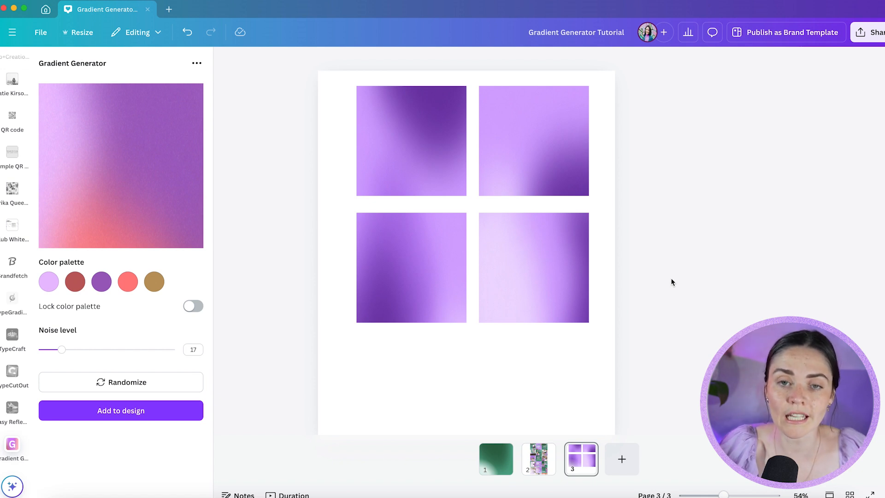
# Delete both right-hand gradients from page 3, leaving the left-hand pair
pyautogui.scroll(5, 618, 229)
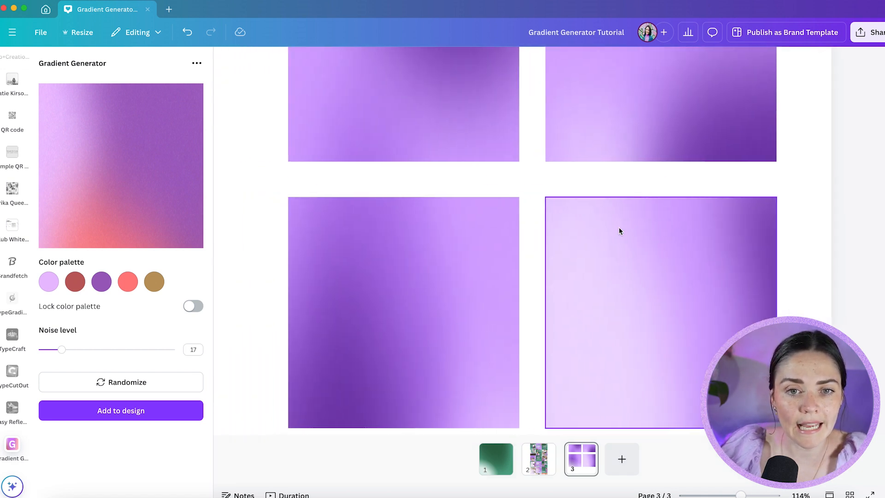
pyautogui.scroll(3, 619, 230)
pyautogui.click(624, 231)
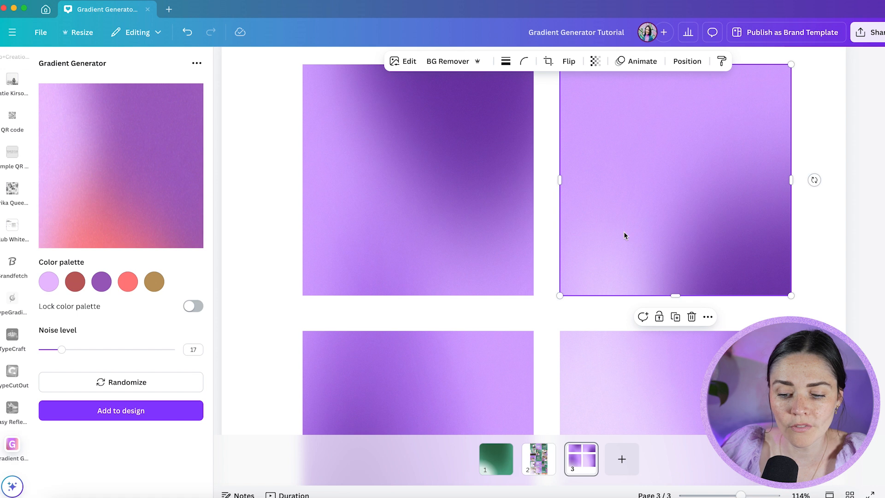
pyautogui.press('Delete')
pyautogui.scroll(-3, 623, 235)
pyautogui.click(628, 288)
pyautogui.press('Delete')
# Move the lower gradient on page 3 sideways toward the center of the page
pyautogui.click(427, 137)
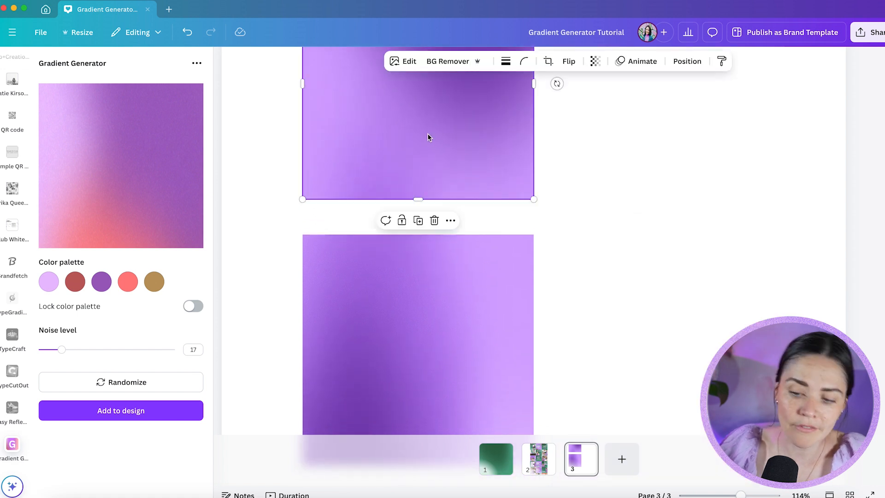
pyautogui.scroll(-2, 581, 276)
pyautogui.moveTo(437, 264); pyautogui.dragTo(530, 257)
pyautogui.scroll(5, 556, 259)
pyautogui.scroll(-5, 556, 259)
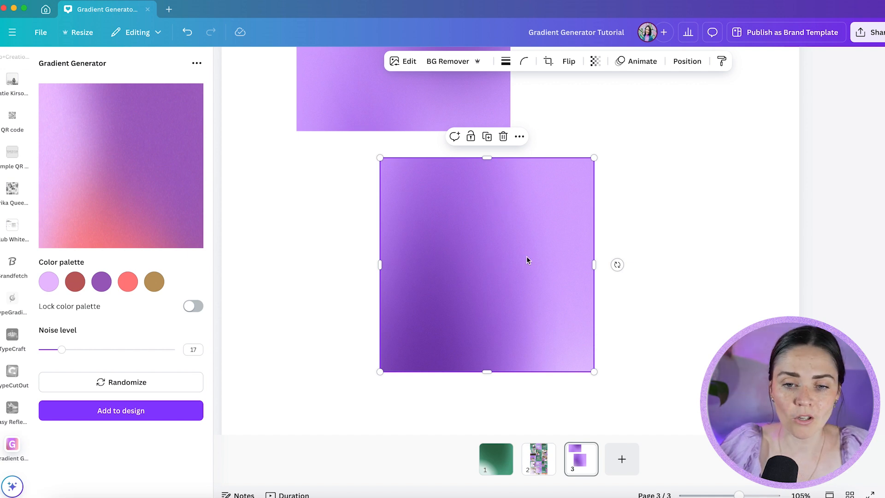
# Add a blank page 4, and look through the stacked pages in scroll view before returning to thumbnail view
pyautogui.click(620, 457)
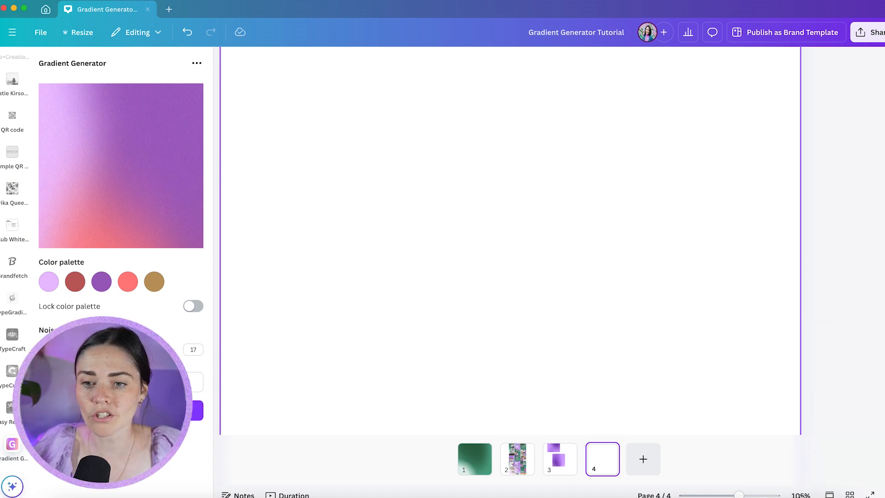
pyautogui.click(830, 494)
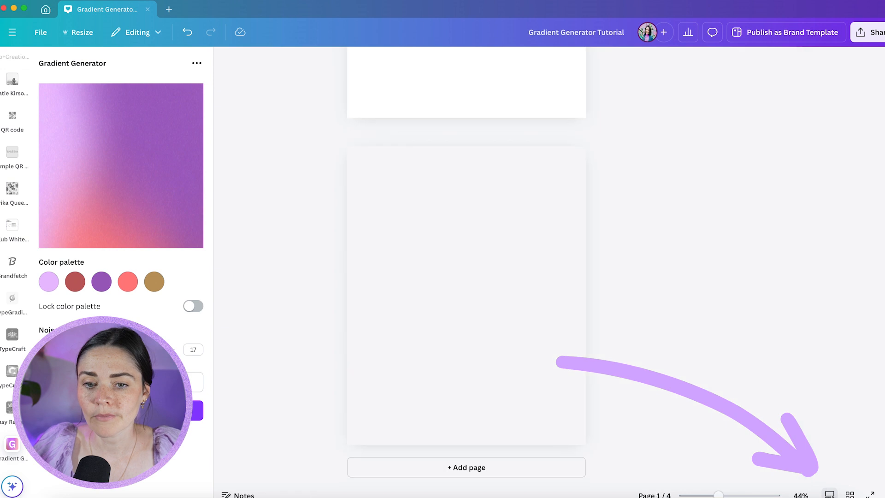
pyautogui.scroll(5, 568, 298)
pyautogui.scroll(12, 568, 301)
pyautogui.scroll(-15, 572, 304)
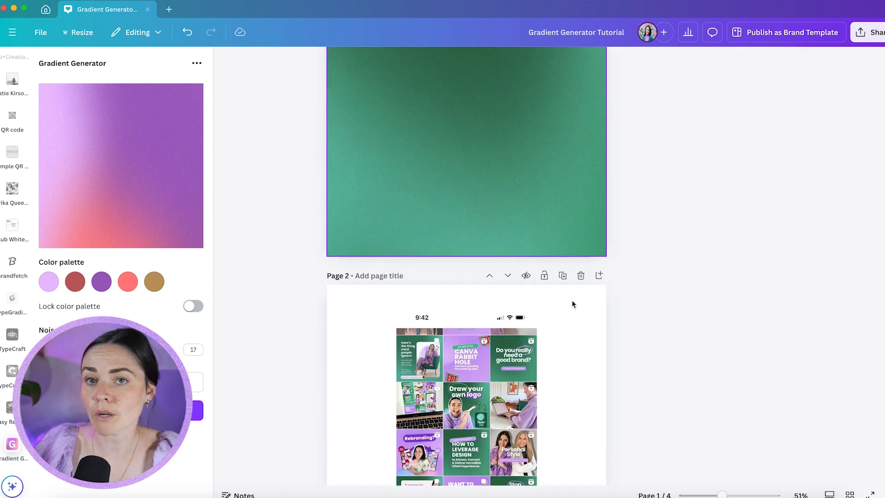
pyautogui.scroll(-1, 572, 304)
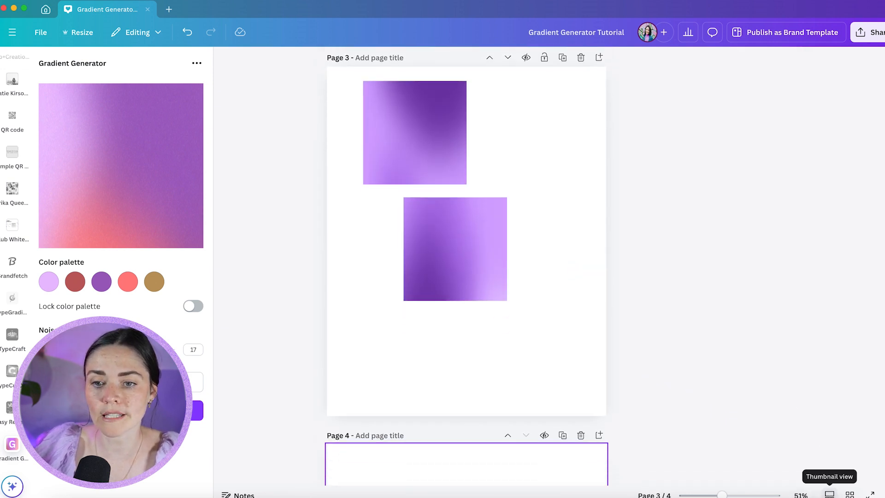
pyautogui.click(829, 495)
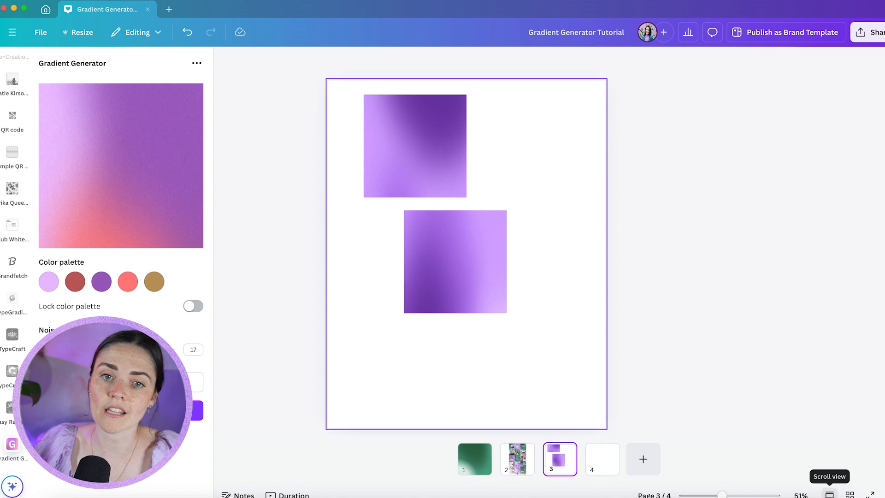
# Copy the lower gradient from page 3 and paste it onto the blank page 4
pyautogui.click(605, 454)
pyautogui.click(470, 220)
pyautogui.click(558, 457)
pyautogui.click(443, 267)
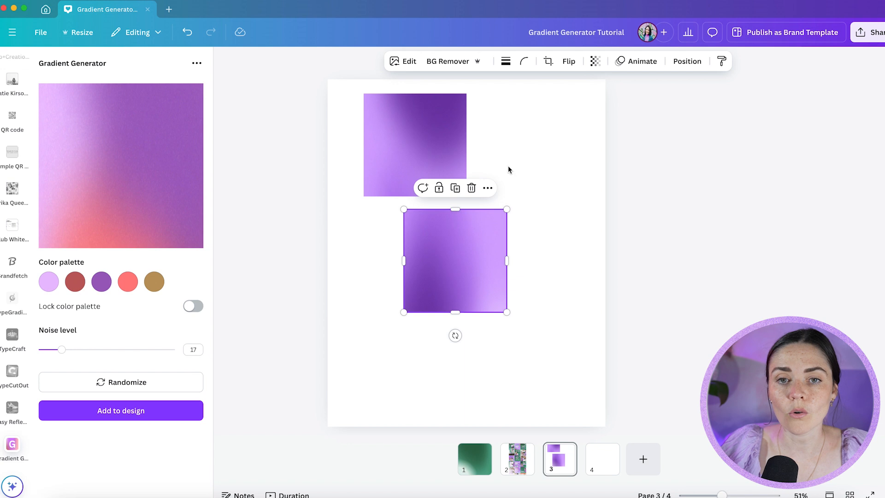
pyautogui.click(488, 188)
pyautogui.click(517, 220)
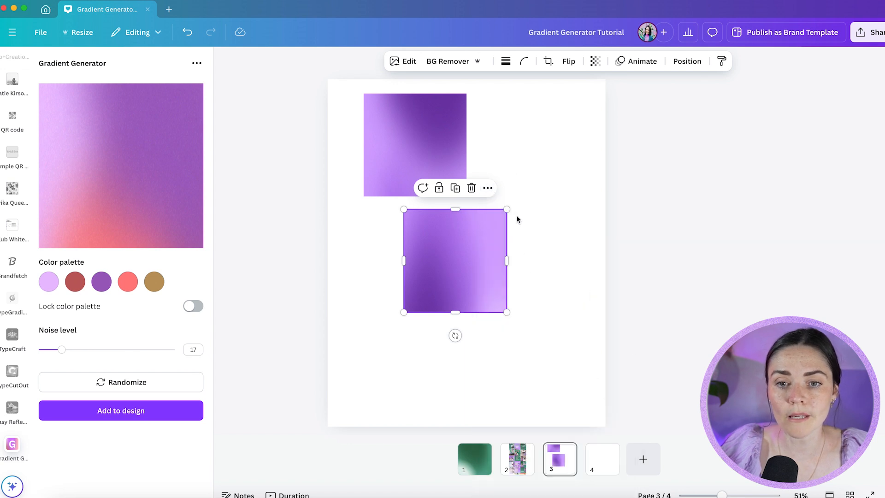
pyautogui.click(615, 468)
pyautogui.press('cmd+v')
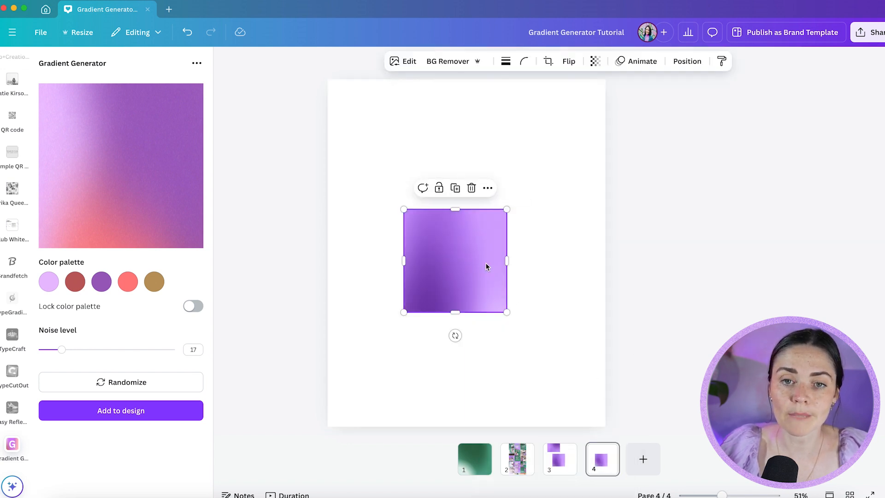
# Set the pasted gradient image as the background of page 4
pyautogui.click(487, 186)
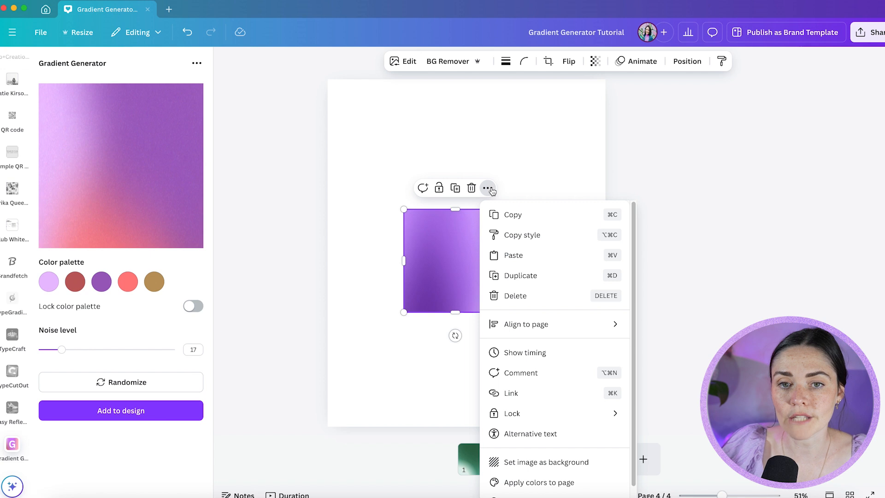
pyautogui.click(434, 238)
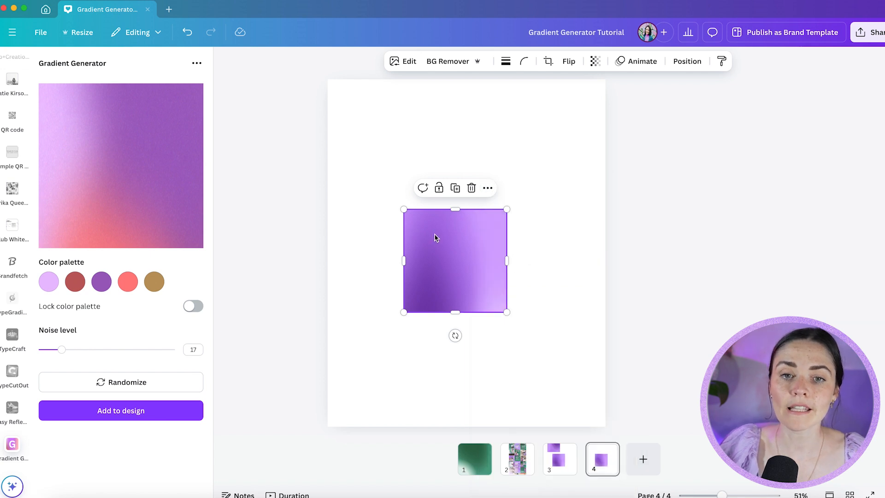
pyautogui.rightClick(450, 234)
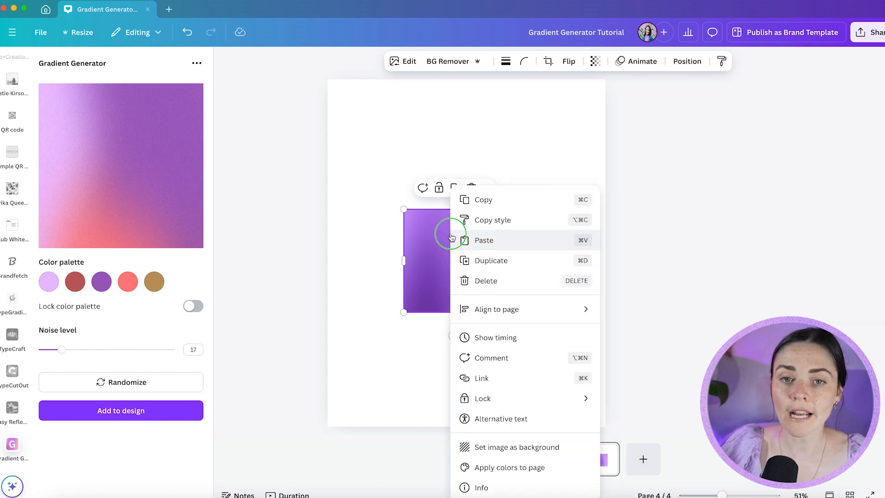
pyautogui.click(513, 449)
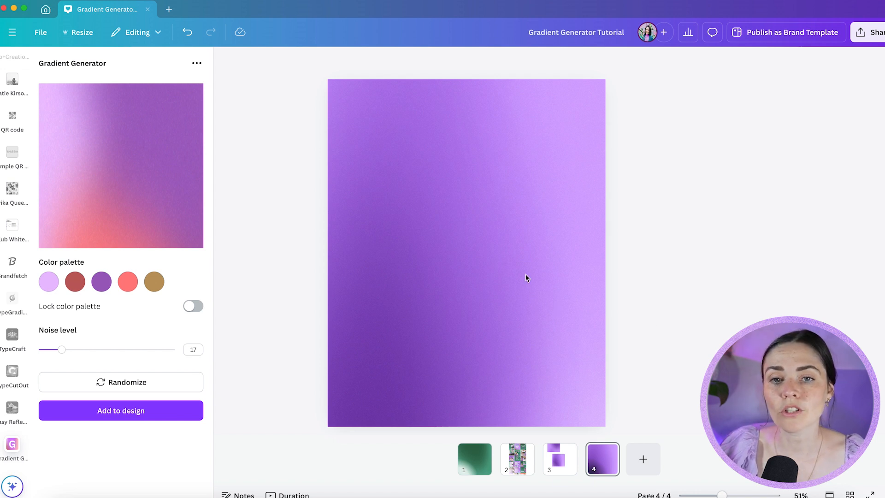
# Reposition the background gradient within page 4's frame so that both its side edges are cropped, and apply the crop
pyautogui.doubleClick(452, 201)
pyautogui.moveTo(474, 202); pyautogui.dragTo(541, 212)
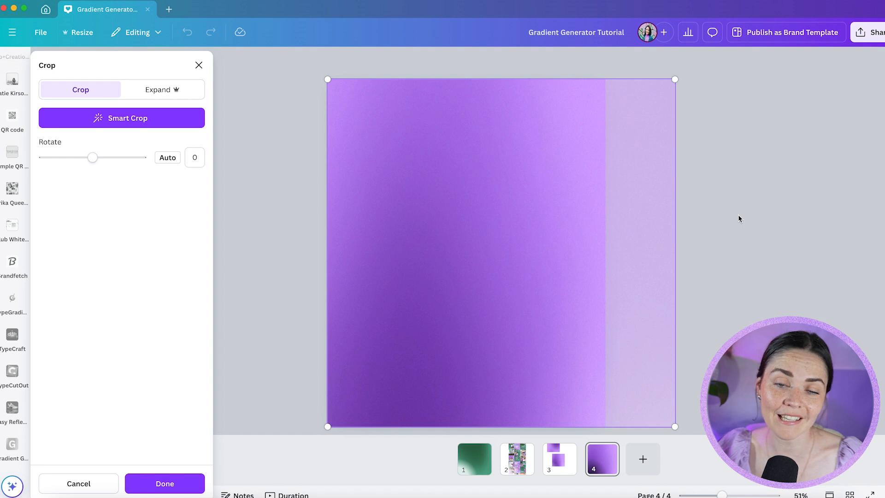
pyautogui.moveTo(443, 227); pyautogui.dragTo(409, 221)
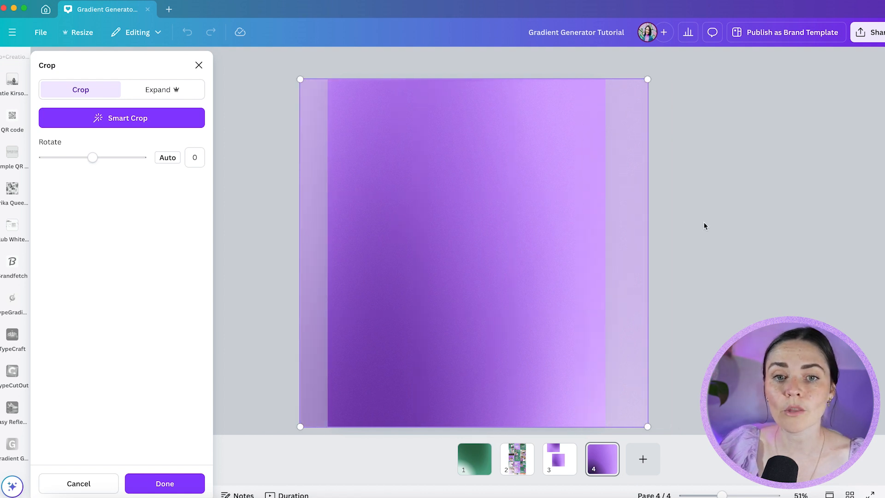
pyautogui.click(703, 222)
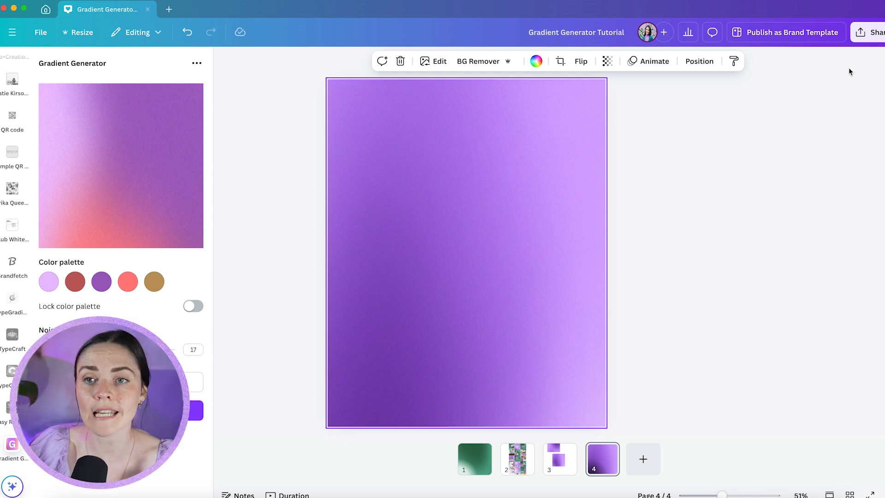
# Set up a PNG download of the design that includes only the current page, page 4
pyautogui.click(870, 32)
pyautogui.click(729, 251)
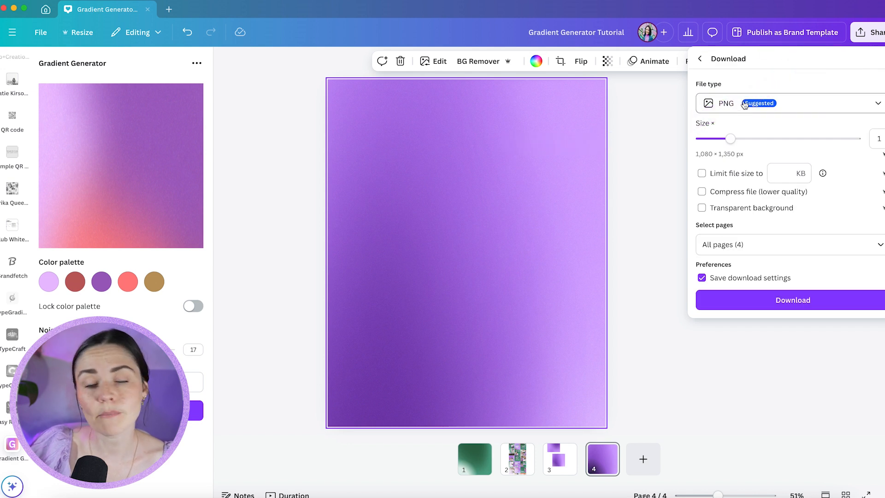
pyautogui.click(878, 244)
pyautogui.click(880, 277)
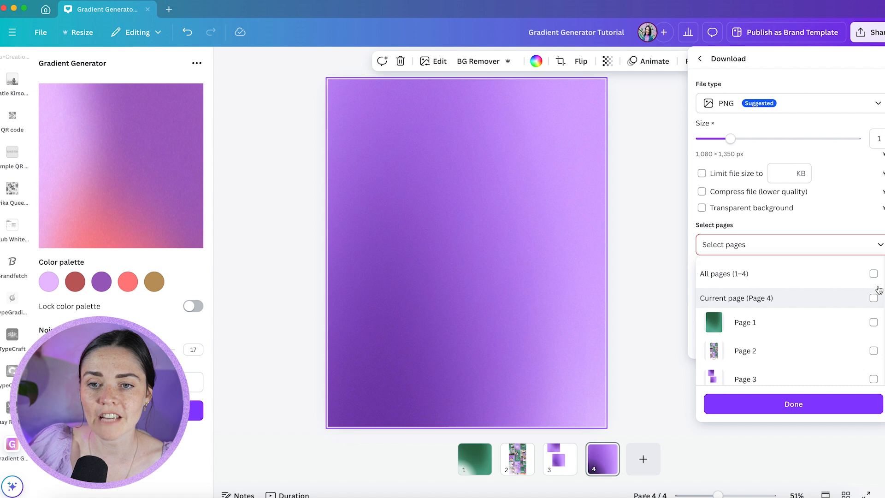
pyautogui.click(875, 301)
pyautogui.click(830, 403)
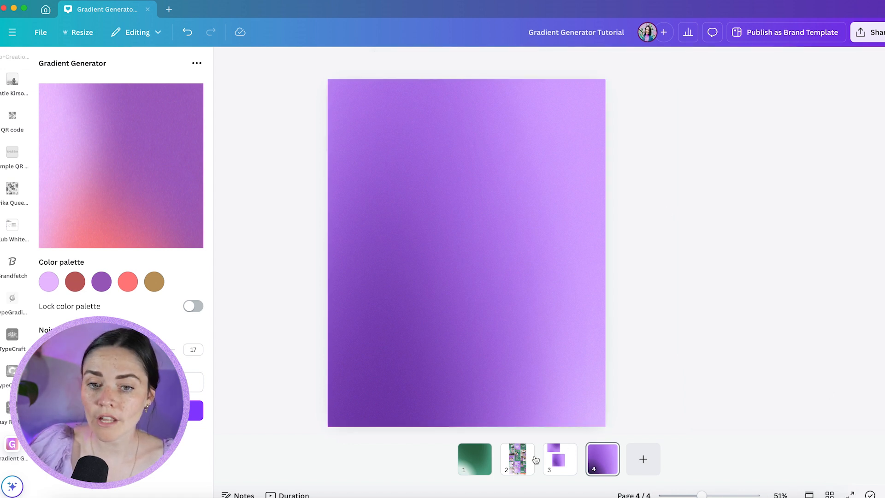
# Move the lower gradient on page 3 slightly down and duplicate it, leaving the copy slightly offset over the original
pyautogui.click(560, 458)
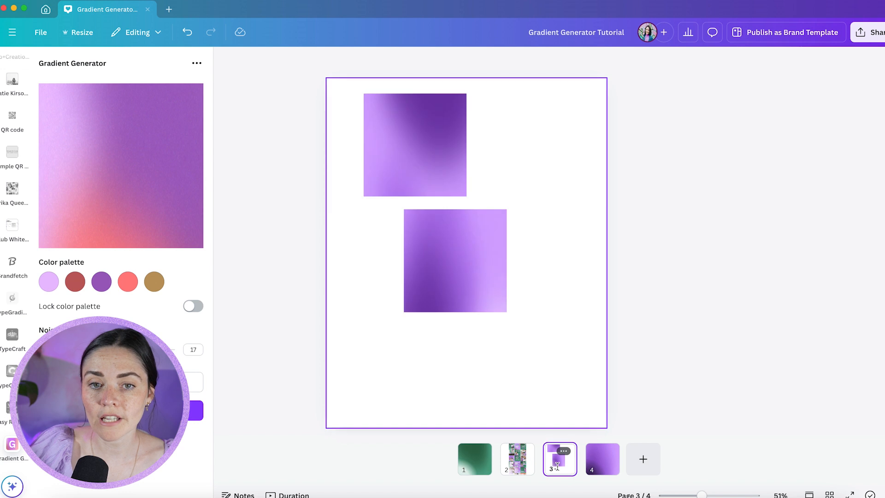
pyautogui.click(465, 276)
pyautogui.moveTo(467, 249); pyautogui.dragTo(464, 261)
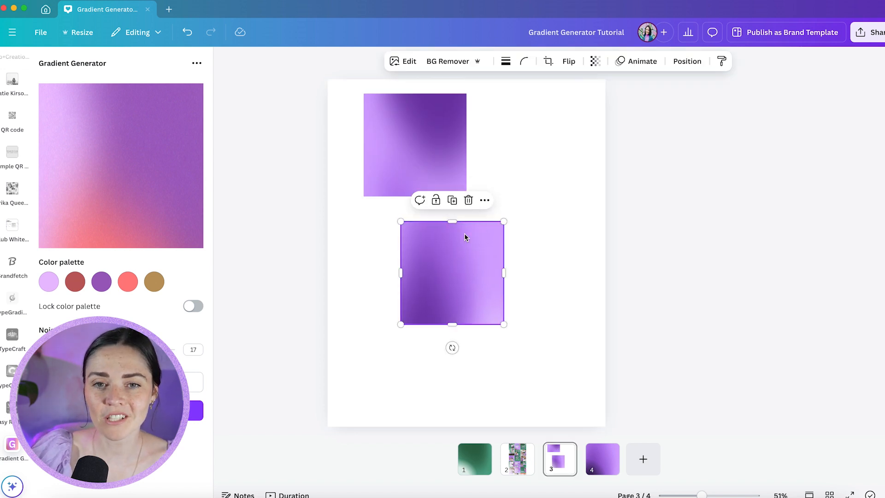
pyautogui.click(453, 201)
pyautogui.moveTo(474, 302); pyautogui.dragTo(477, 302)
pyautogui.click(567, 298)
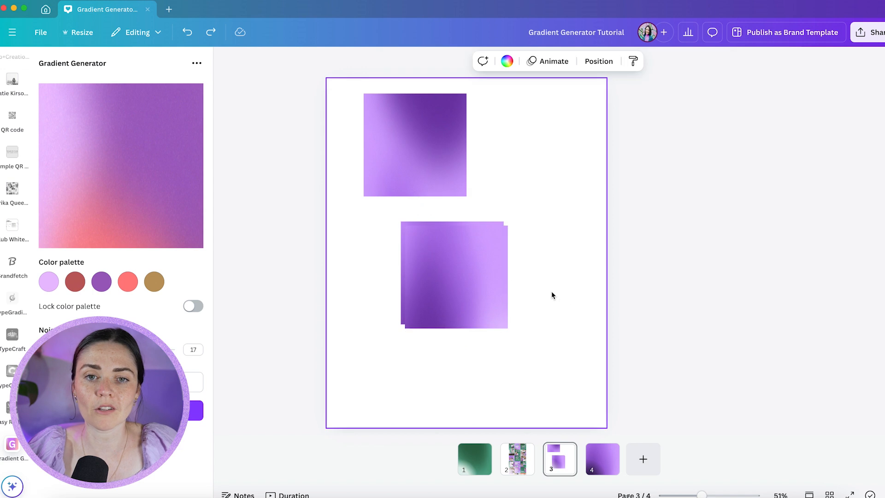
# Shift the duplicated gradient on page 3 aside and align it exactly on top of the original
pyautogui.scroll(5, 481, 274)
pyautogui.hscroll(-2, 498, 276)
pyautogui.moveTo(514, 276); pyautogui.dragTo(566, 286)
pyautogui.moveTo(521, 272); pyautogui.dragTo(506, 267)
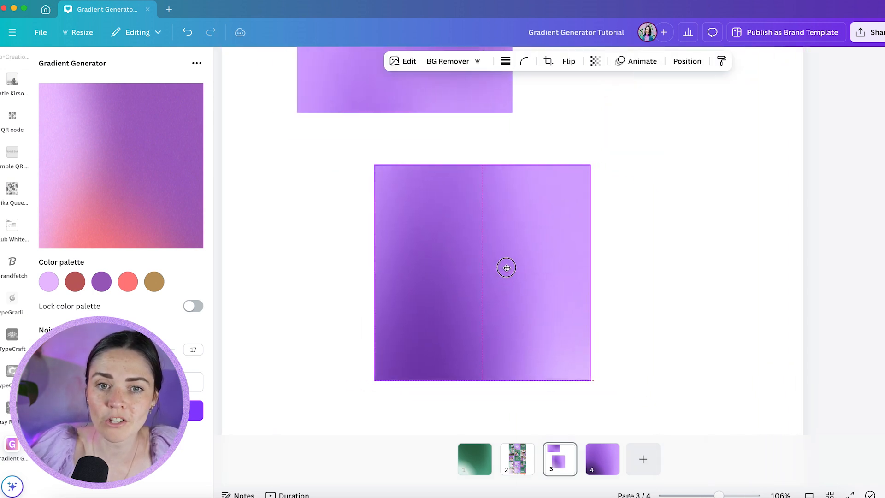
# Select both stacked gradients on page 3 together and check the download option offered for the selection
pyautogui.click(646, 271)
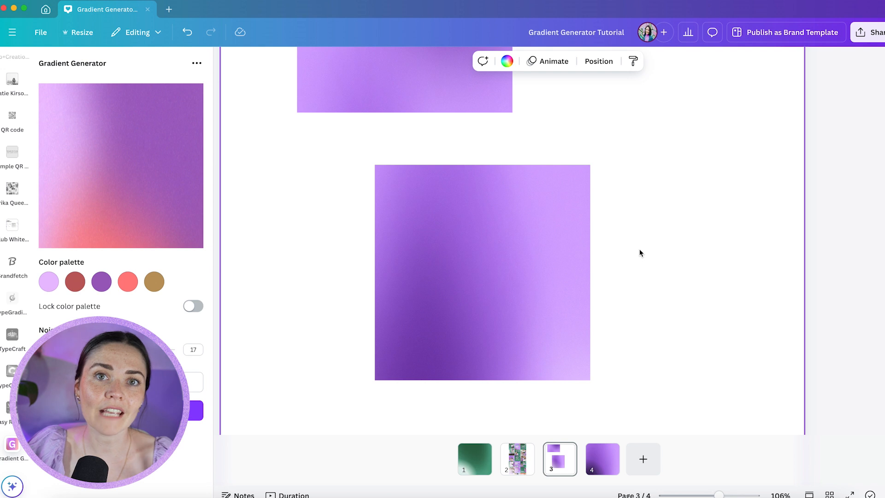
pyautogui.moveTo(639, 190); pyautogui.dragTo(504, 234)
pyautogui.rightClick(504, 222)
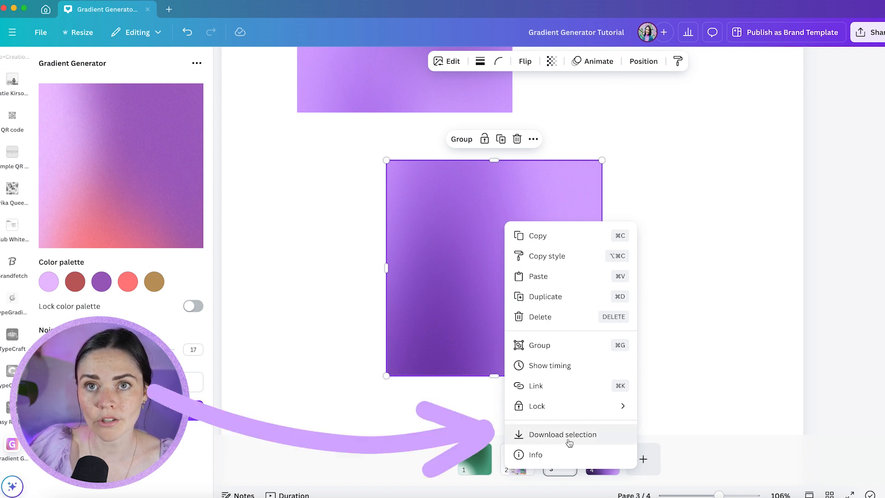
pyautogui.click(642, 395)
# Move the two stacked gradients on page 3 apart and check the options offered for a single gradient
pyautogui.click(547, 310)
pyautogui.moveTo(547, 310); pyautogui.dragTo(754, 279)
pyautogui.click(486, 278)
pyautogui.moveTo(486, 278); pyautogui.dragTo(453, 277)
pyautogui.rightClick(464, 239)
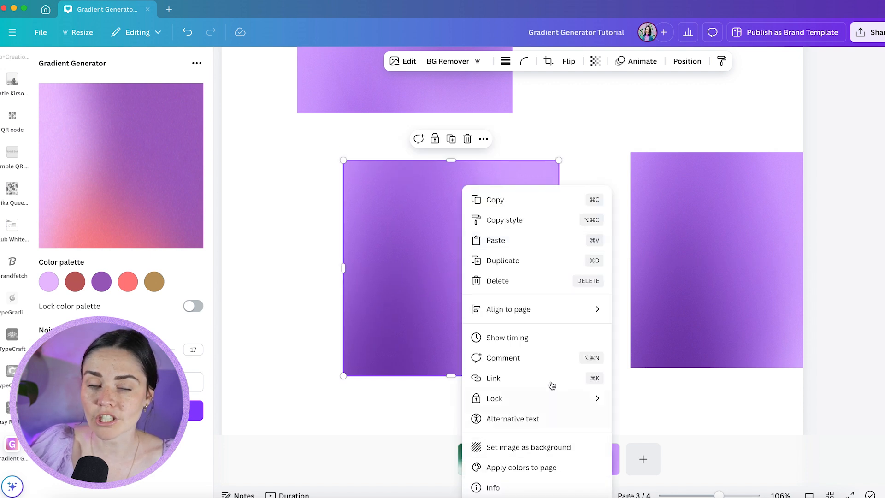
pyautogui.click(682, 405)
# Undo the moves that separated the two gradients on page 3
pyautogui.press('super+z')
pyautogui.press('super+z')
pyautogui.press('super+z')
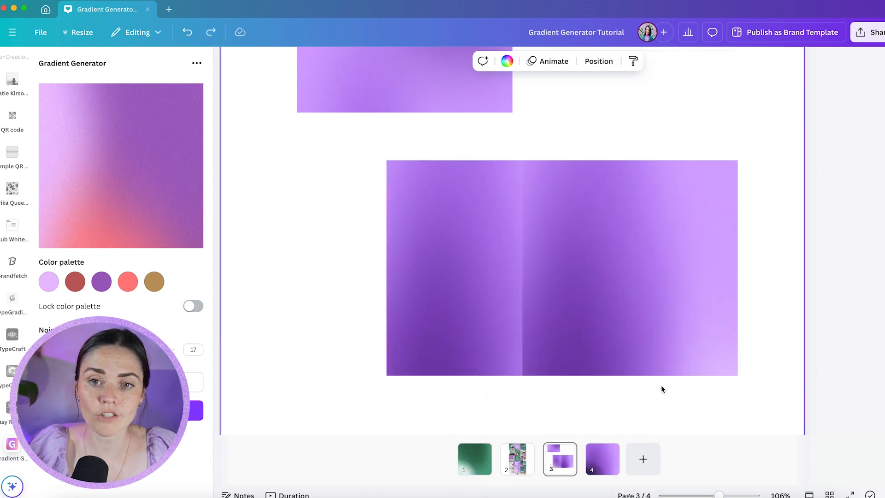
# Set up a PNG download of only the two stacked gradients on page 3, at the maximum size of 1,250 × 1,250 px
pyautogui.moveTo(664, 386); pyautogui.dragTo(537, 294)
pyautogui.rightClick(538, 294)
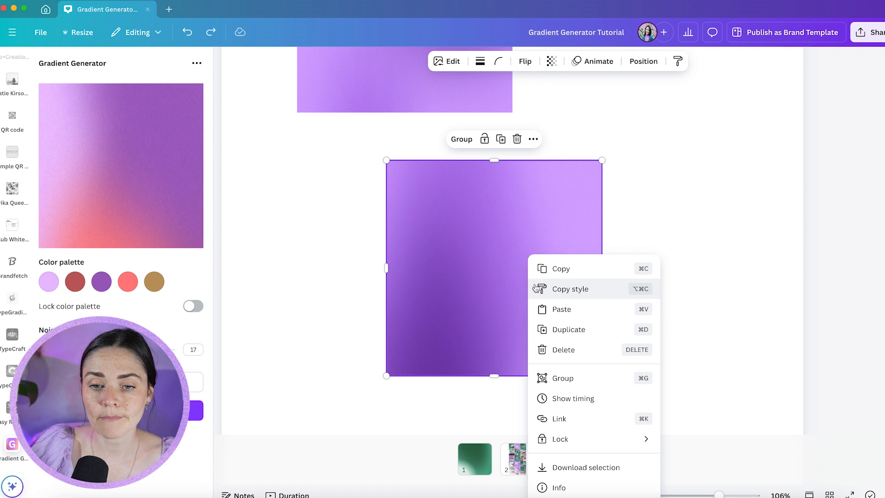
pyautogui.click(587, 468)
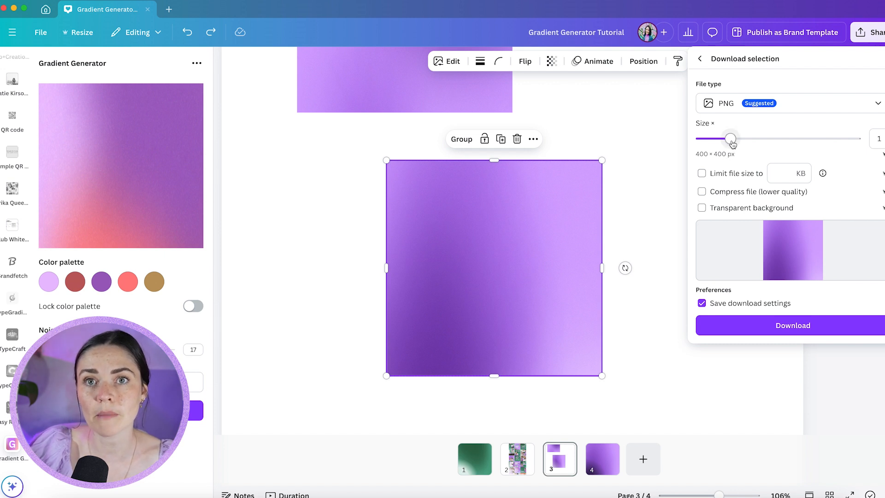
pyautogui.moveTo(730, 139); pyautogui.dragTo(865, 140)
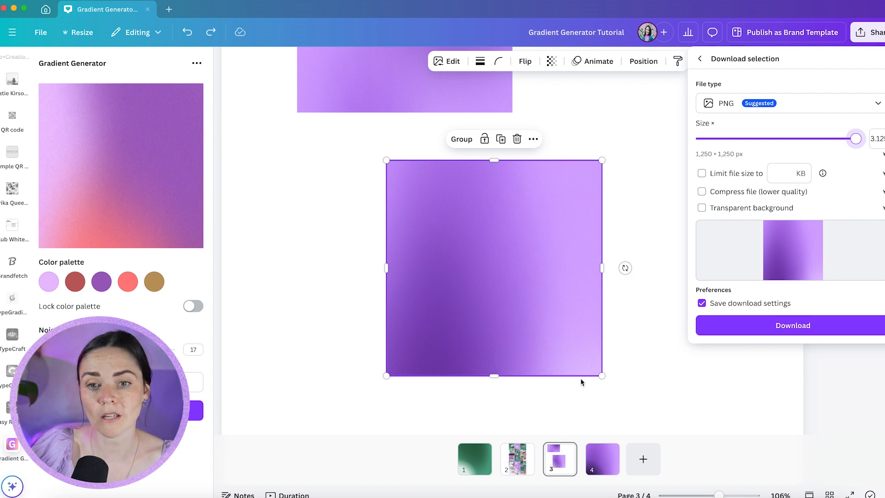
# View page 4, return to page 3, and download the two stacked gradients as a PNG selection at 1,250 × 1,250 px
pyautogui.click(604, 466)
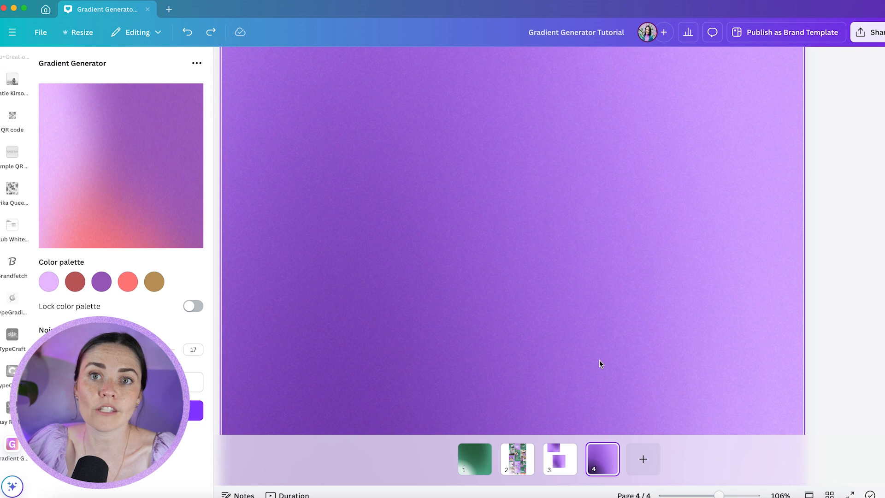
pyautogui.click(563, 461)
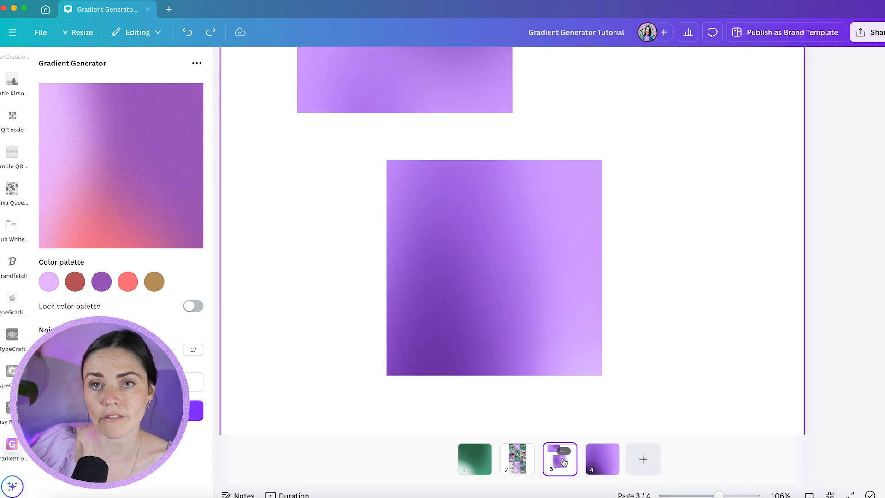
pyautogui.click(563, 273)
pyautogui.rightClick(547, 279)
pyautogui.click(592, 468)
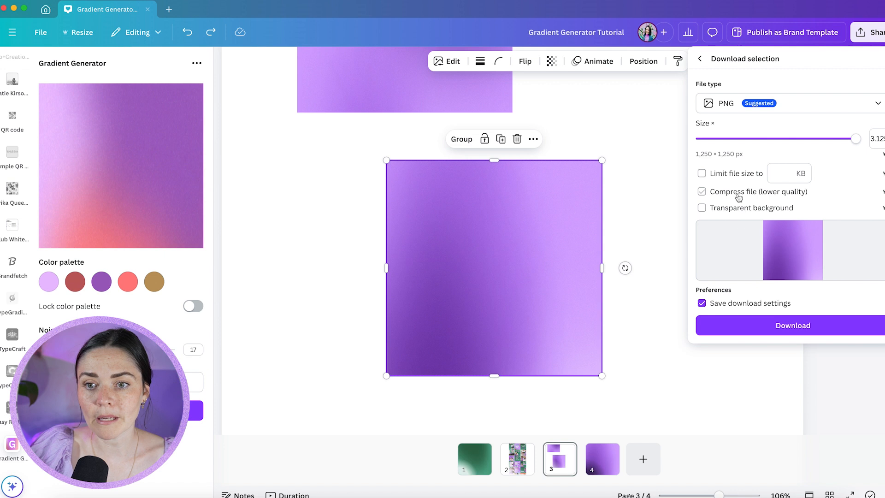
pyautogui.click(777, 326)
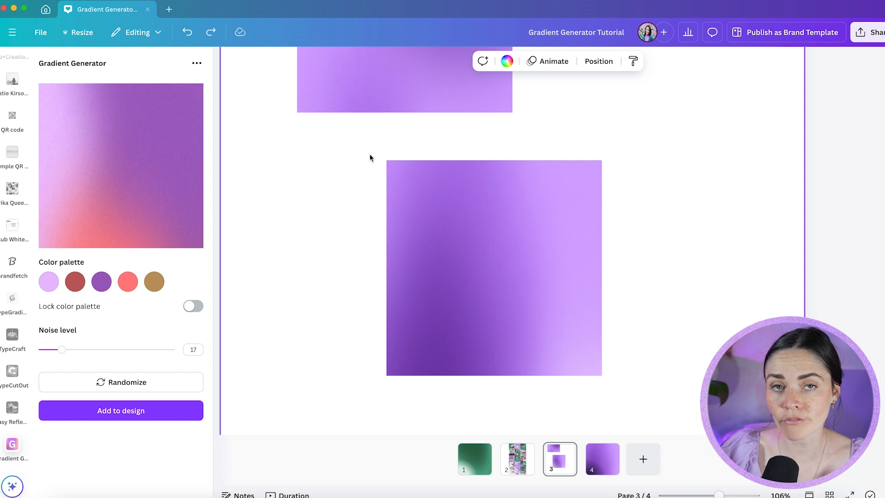
# Open the complete list of graphics in the brand kit
pyautogui.scroll(5, 14, 139)
pyautogui.click(14, 176)
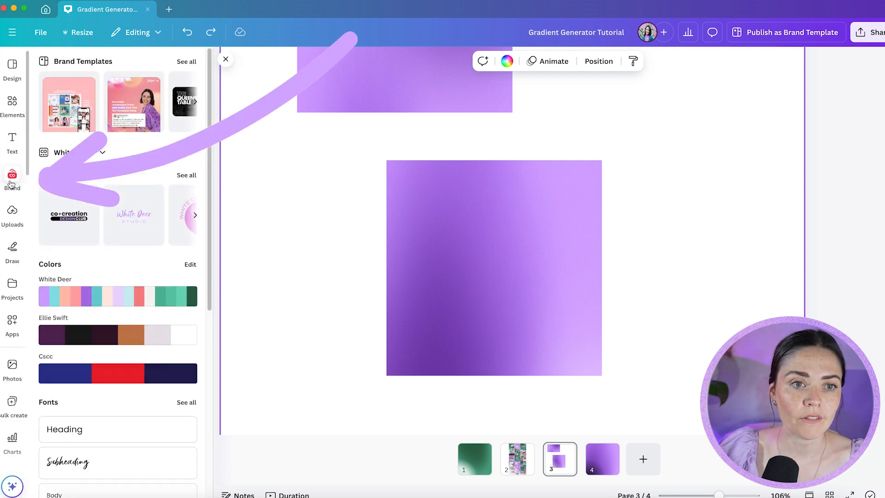
pyautogui.scroll(-1, 33, 173)
pyautogui.scroll(-7, 69, 207)
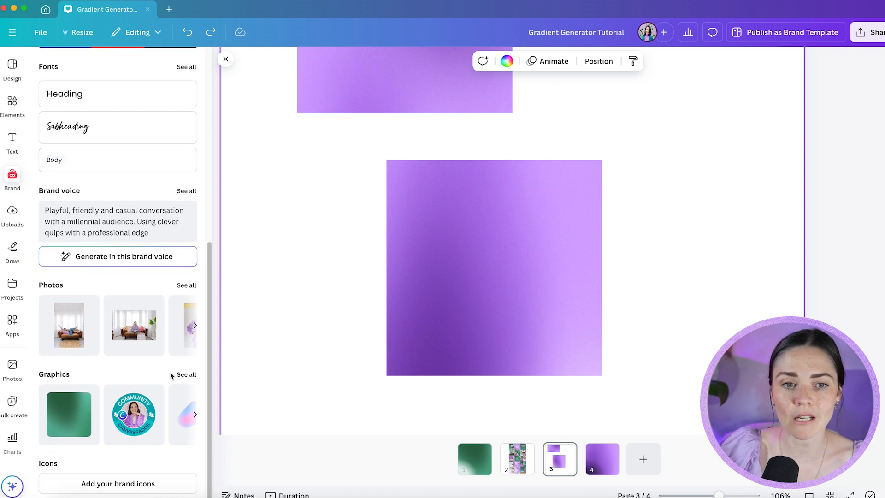
pyautogui.click(191, 377)
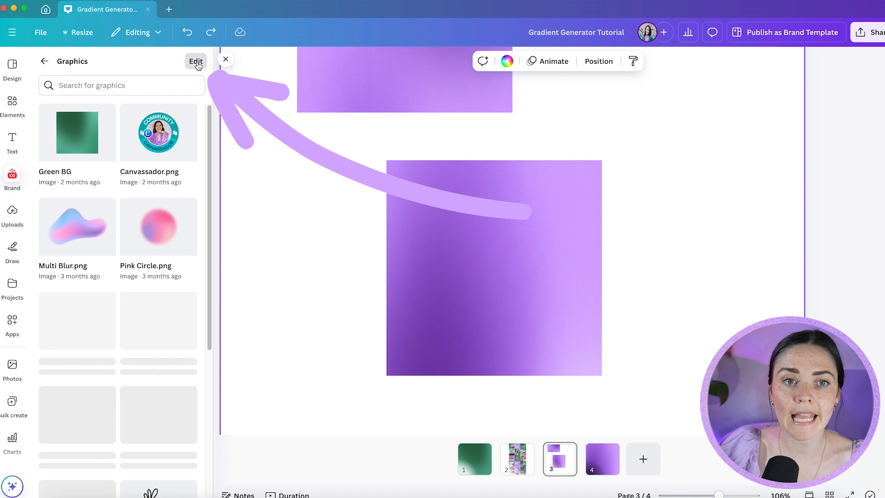
# Upload Purple Gradient2.png from Downloads to the brand kit's graphics and save the change
pyautogui.click(197, 64)
pyautogui.click(199, 63)
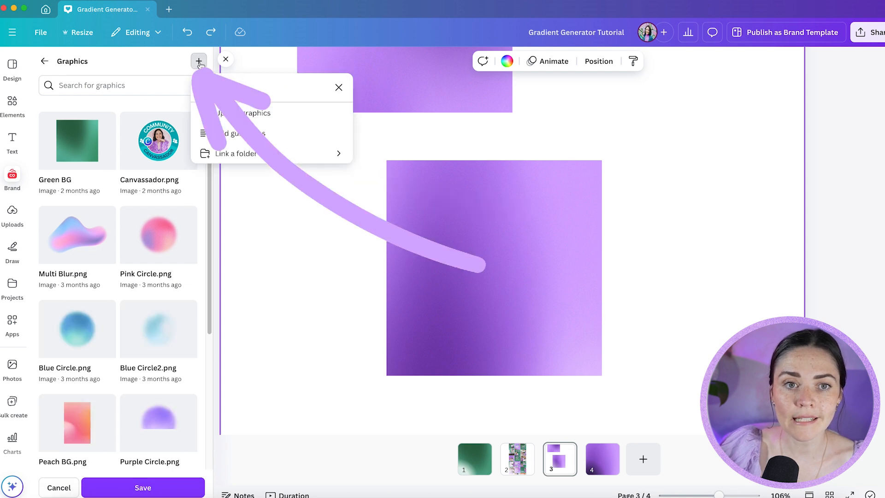
pyautogui.click(242, 115)
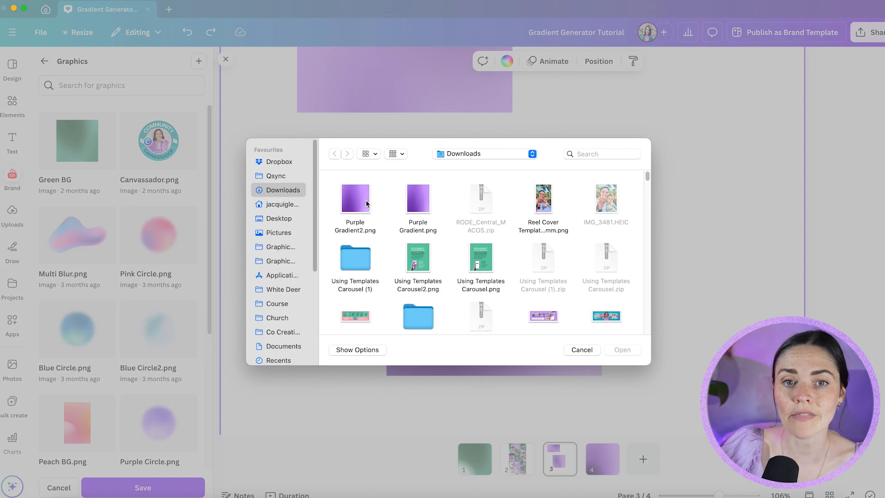
pyautogui.click(367, 204)
pyautogui.click(635, 351)
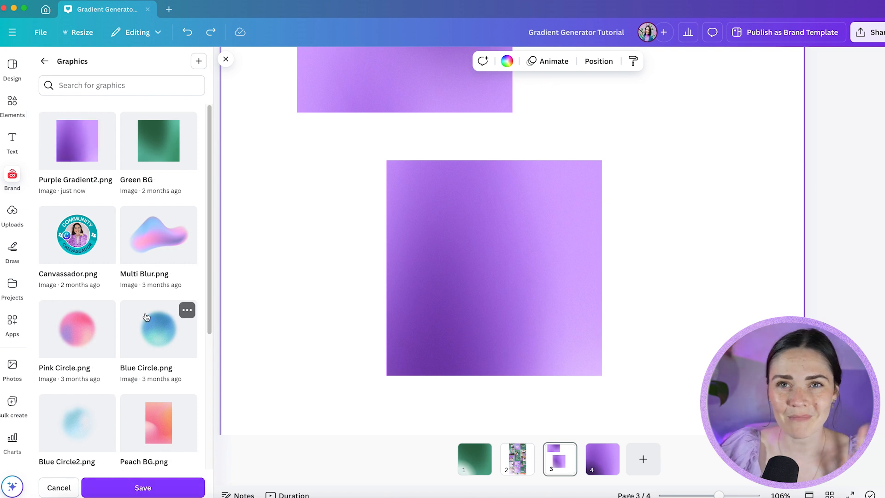
pyautogui.click(162, 488)
pyautogui.click(542, 293)
# View the White Deer Brand Elements folder and the folder creation form in the projects, without creating a folder
pyautogui.scroll(-8, 15, 333)
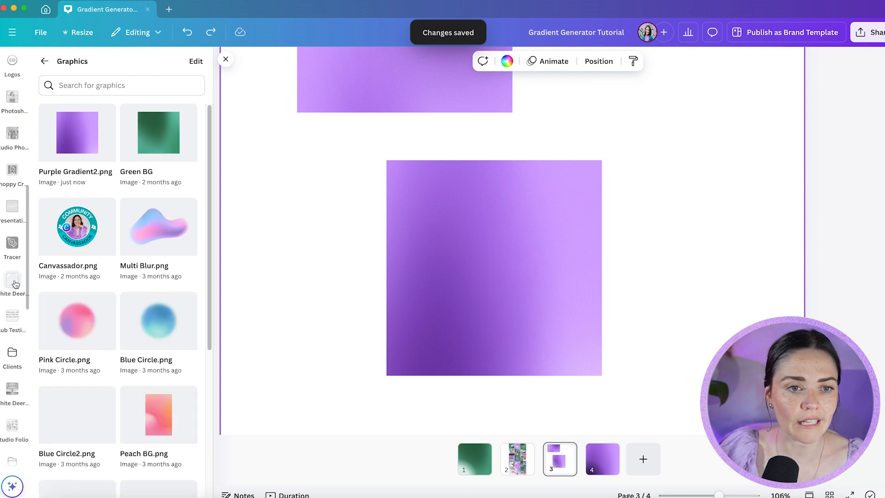
pyautogui.click(12, 281)
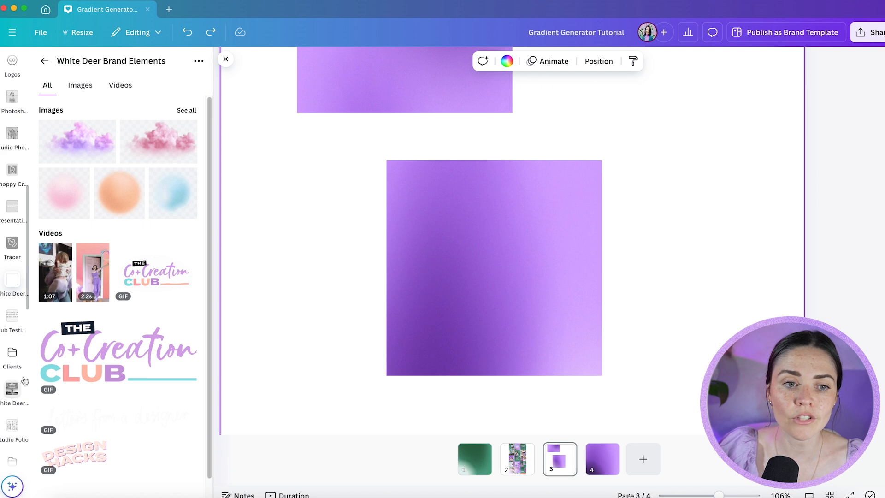
pyautogui.scroll(8, 14, 347)
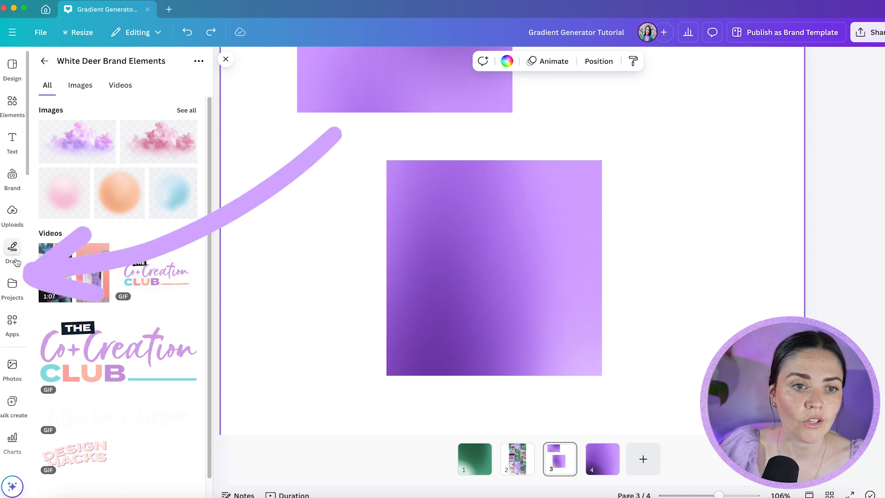
pyautogui.click(12, 286)
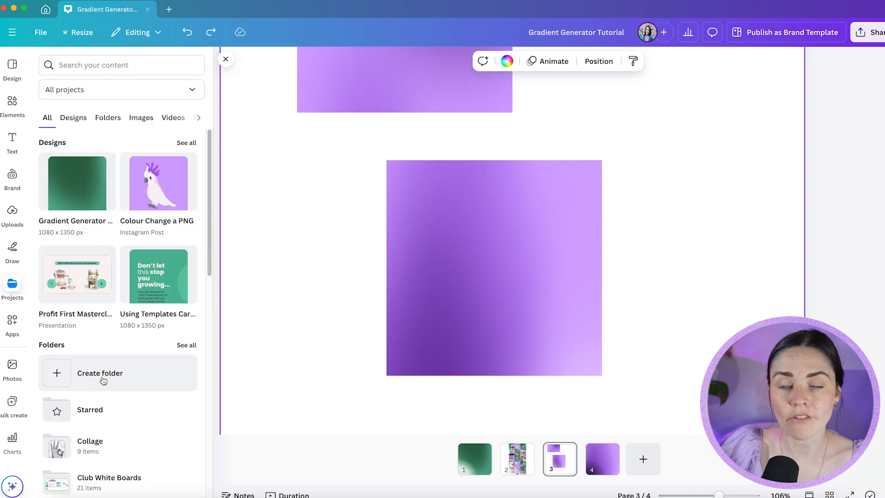
pyautogui.click(103, 375)
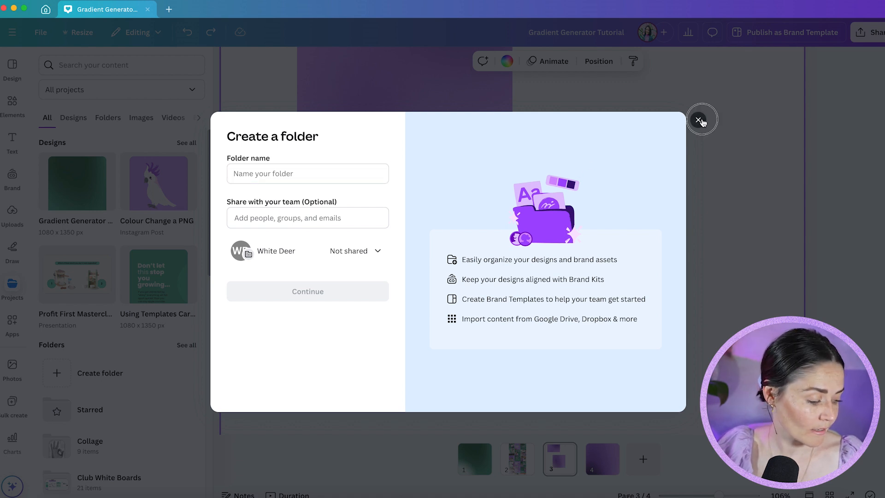
pyautogui.click(699, 120)
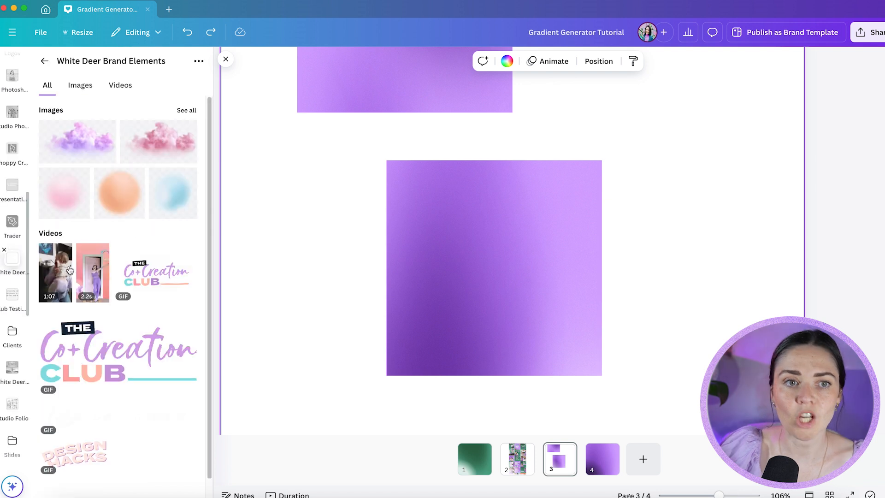
# Upload Purple Gradient2.png from Downloads to the White Deer Brand Elements folder
pyautogui.click(199, 61)
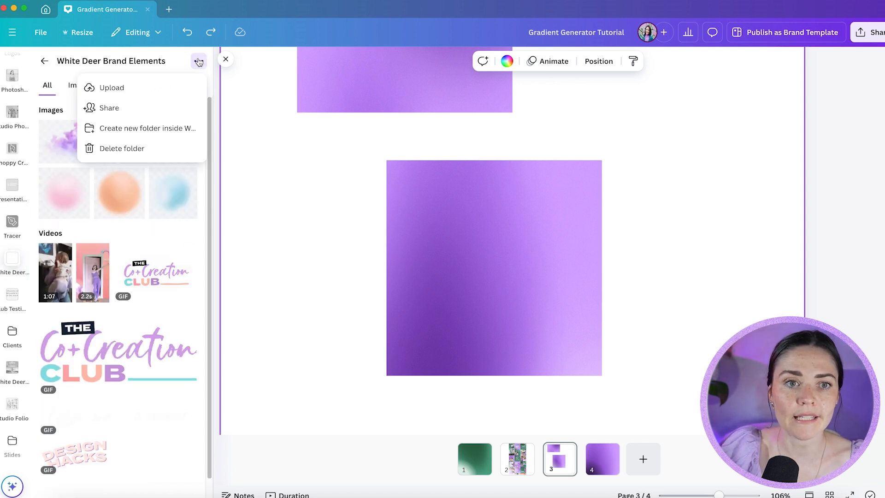
pyautogui.click(123, 93)
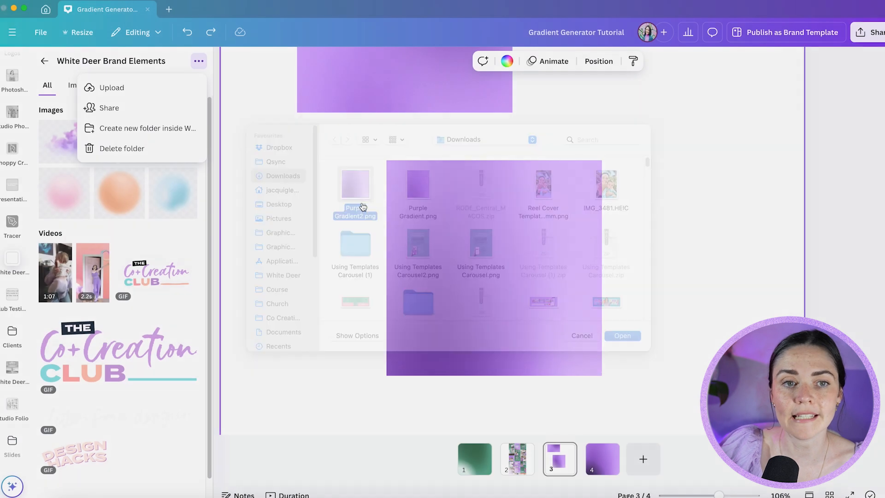